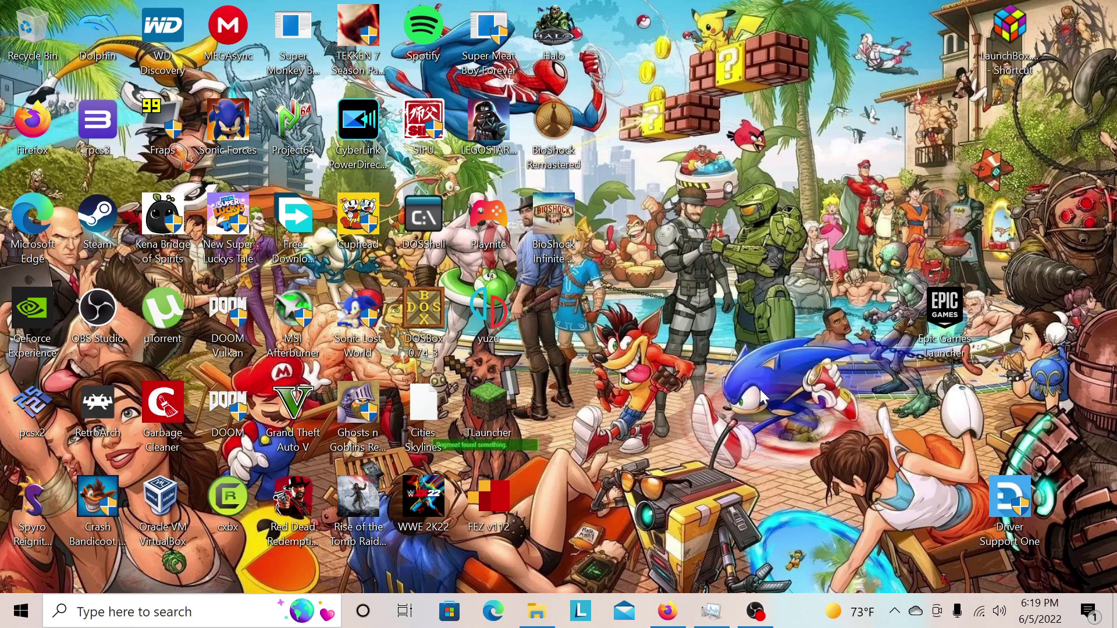
Restore the Firefox window showing the YouTube video page from the taskbar
click(667, 611)
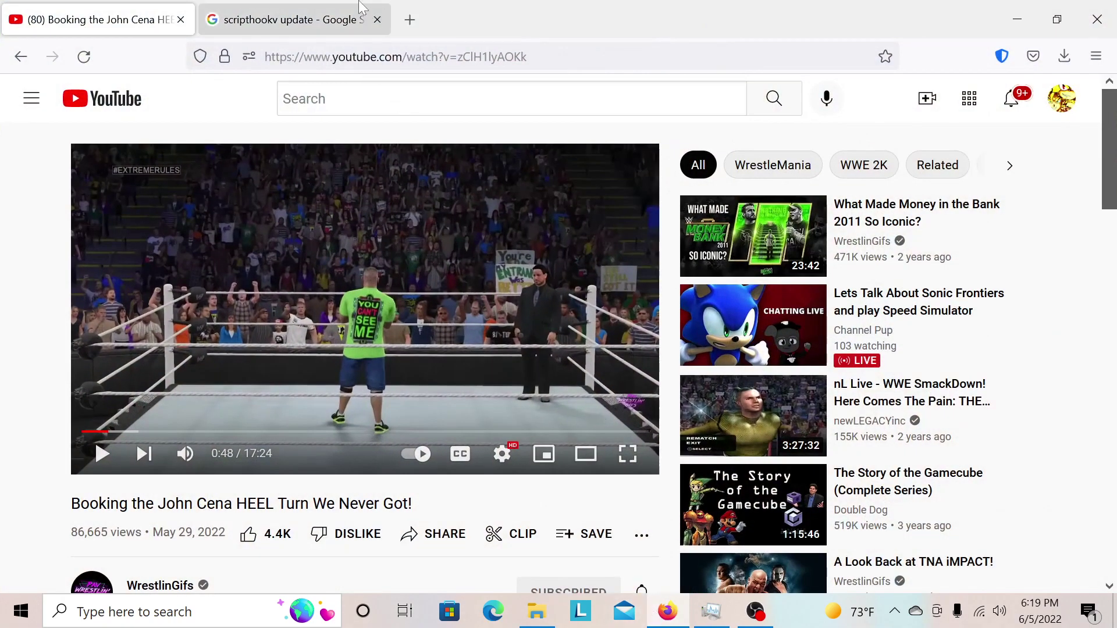
click(309, 24)
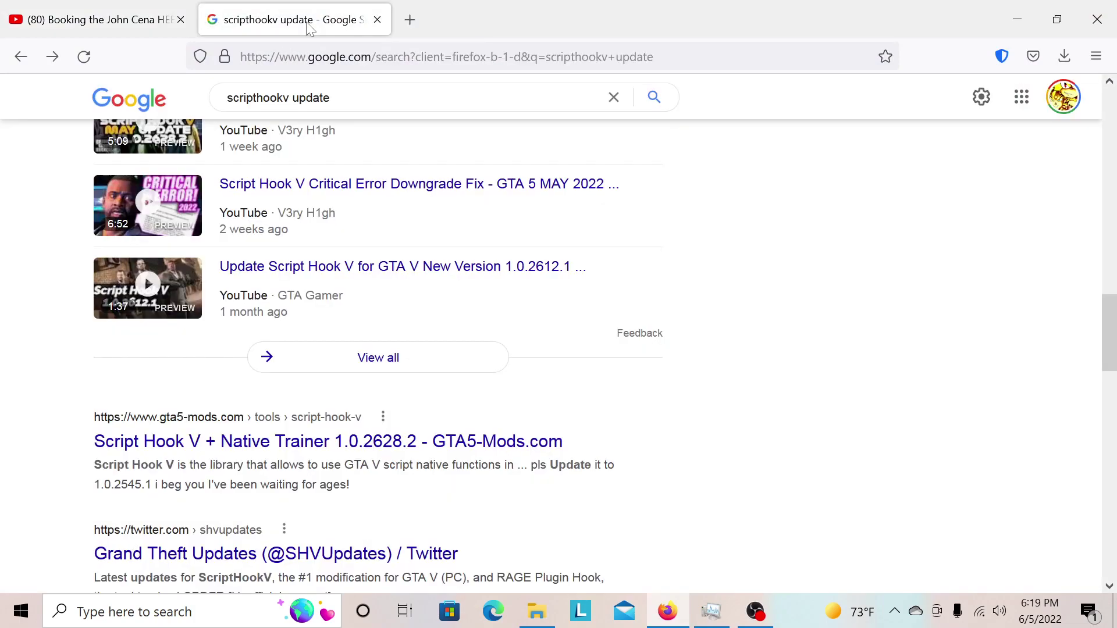
click(283, 57)
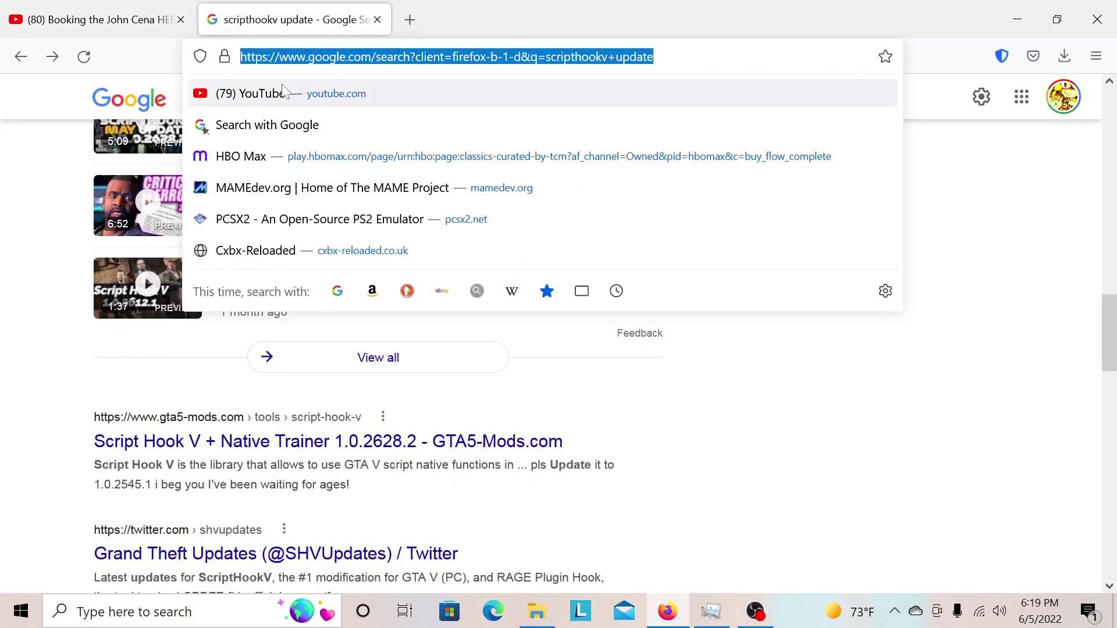
text(xemu.app/)
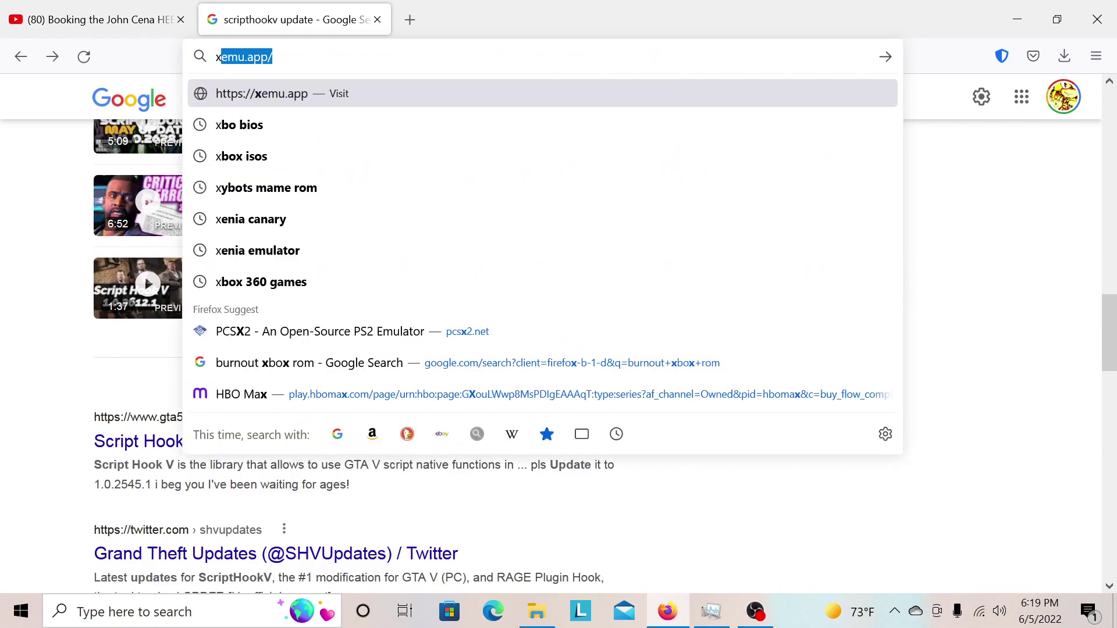
click(381, 99)
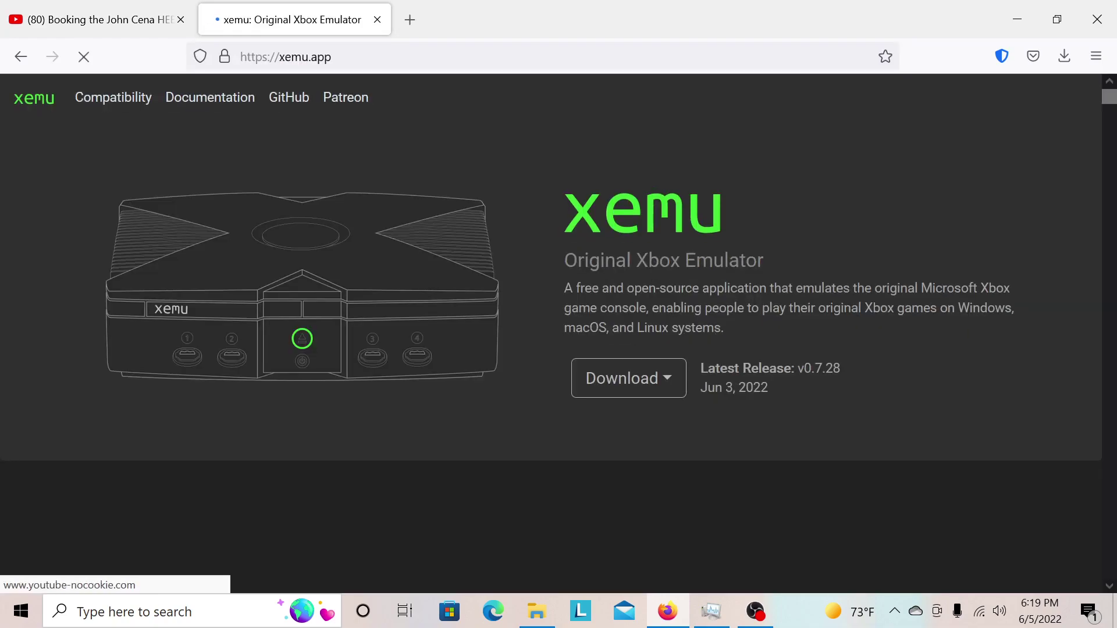
drag(331, 56, 240, 57)
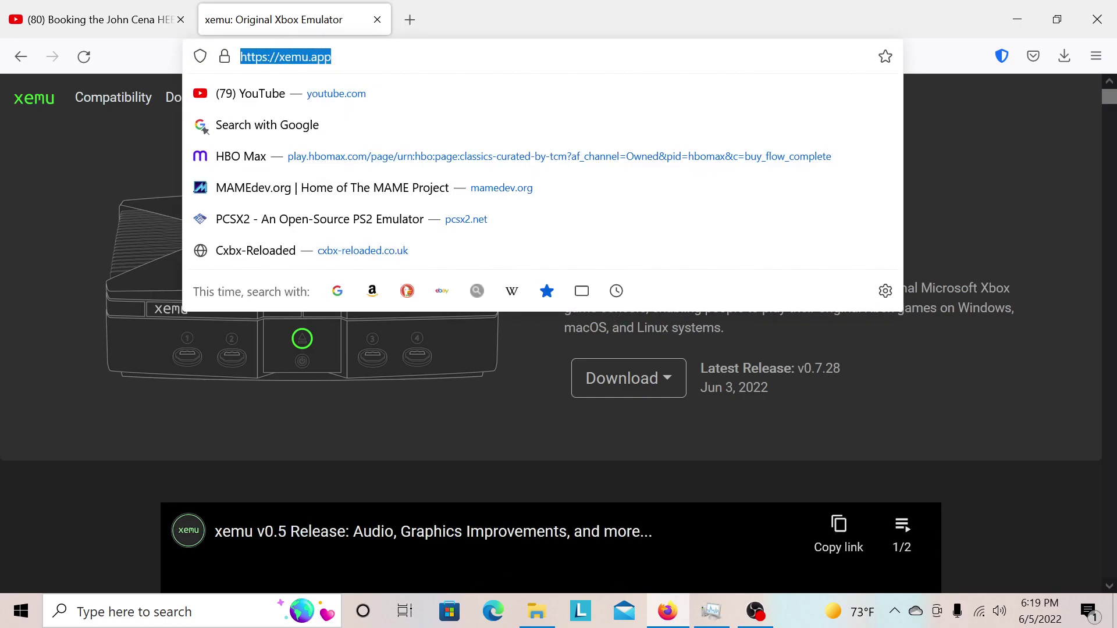
click(7, 303)
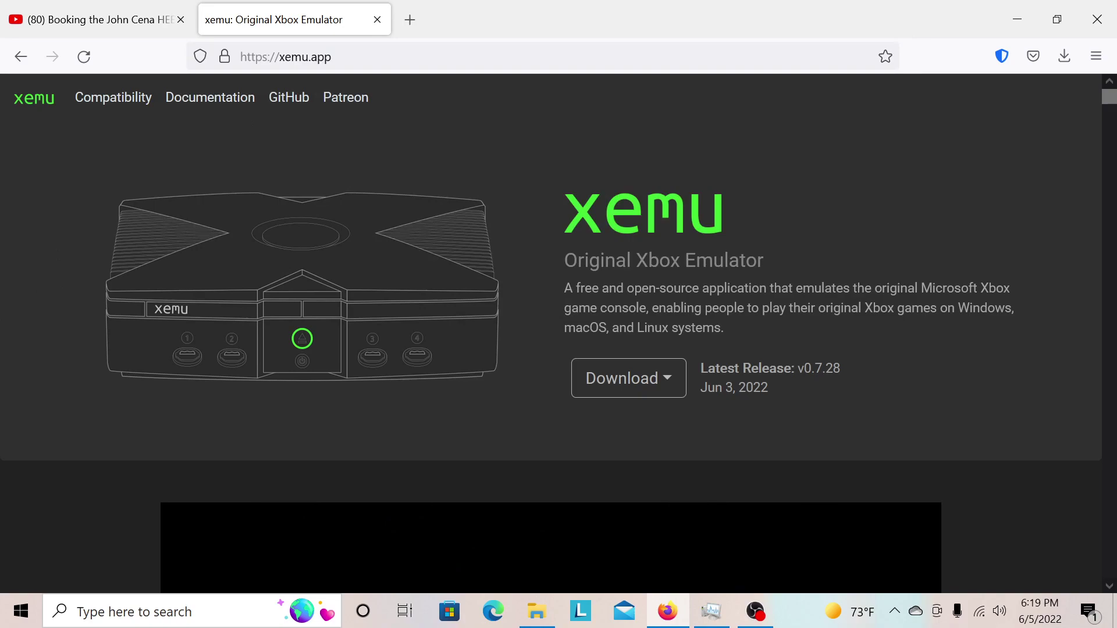
Review the xemu site's Features, Compatibility and Download options, then switch to File Explorer
scroll(438, 204, down, 10)
scroll(439, 205, up, 2)
scroll(438, 204, down, 10)
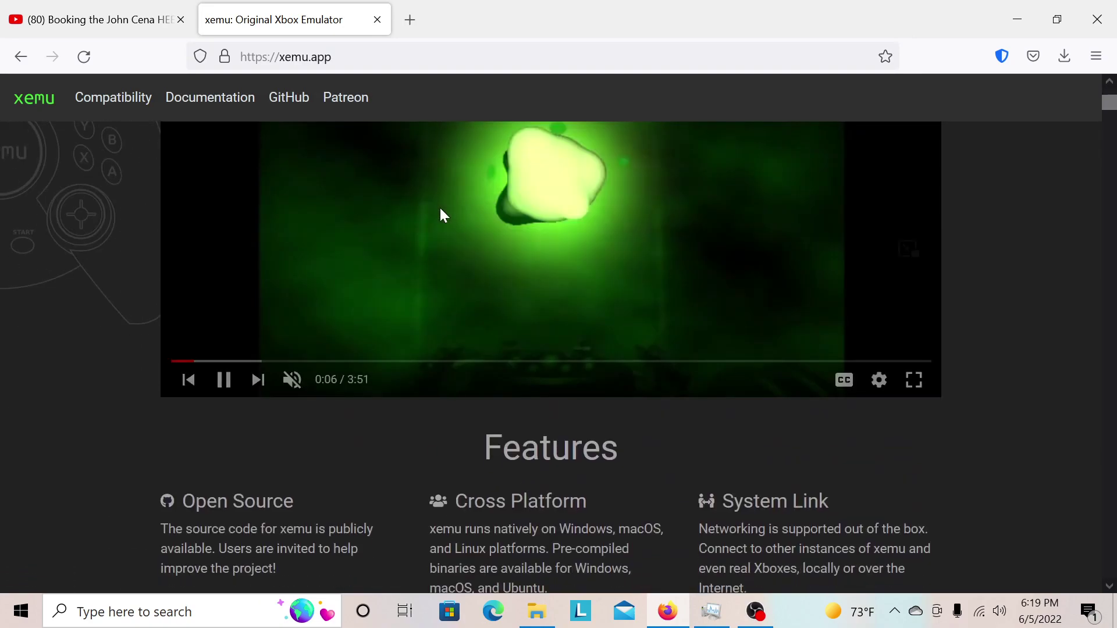
scroll(442, 219, down, 7)
scroll(441, 219, up, 4)
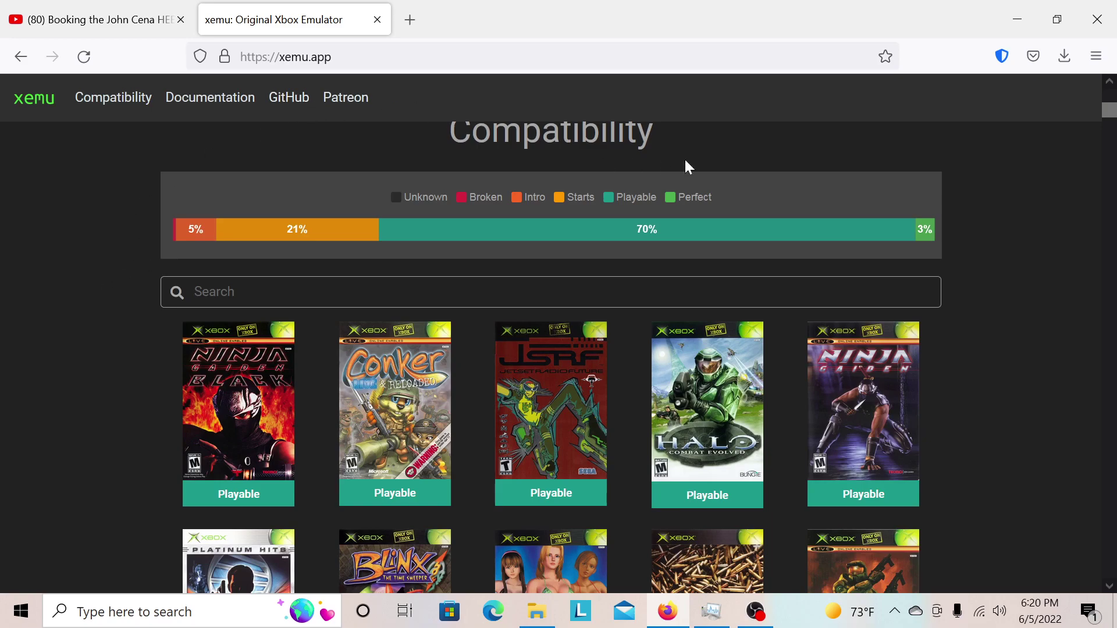
scroll(1031, 135, down, 10)
scroll(872, 358, up, 8)
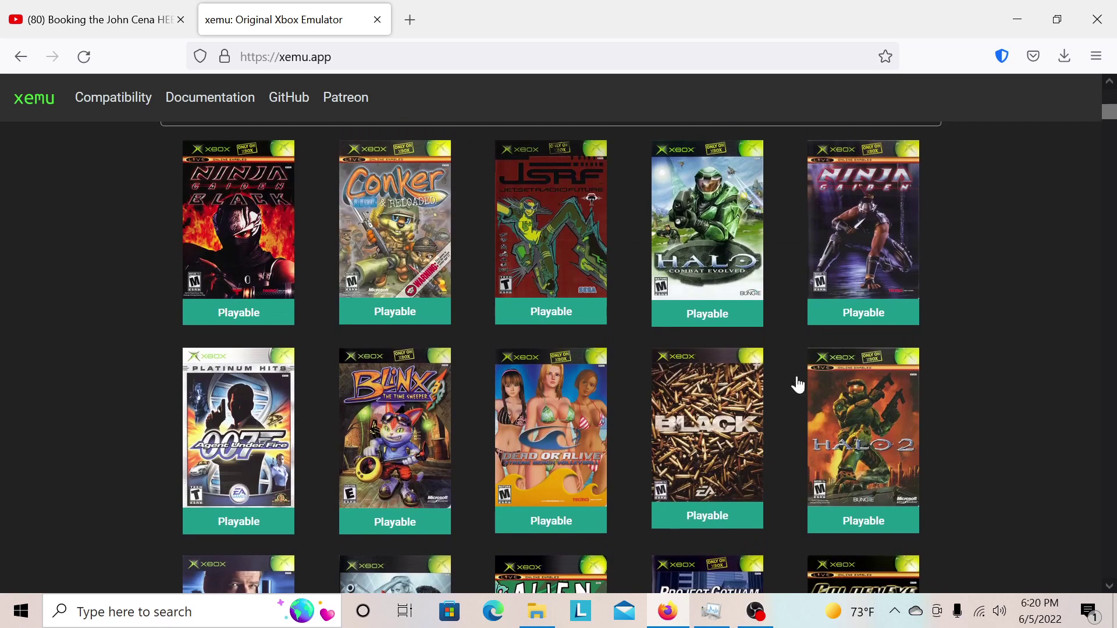
scroll(539, 279, down, 6)
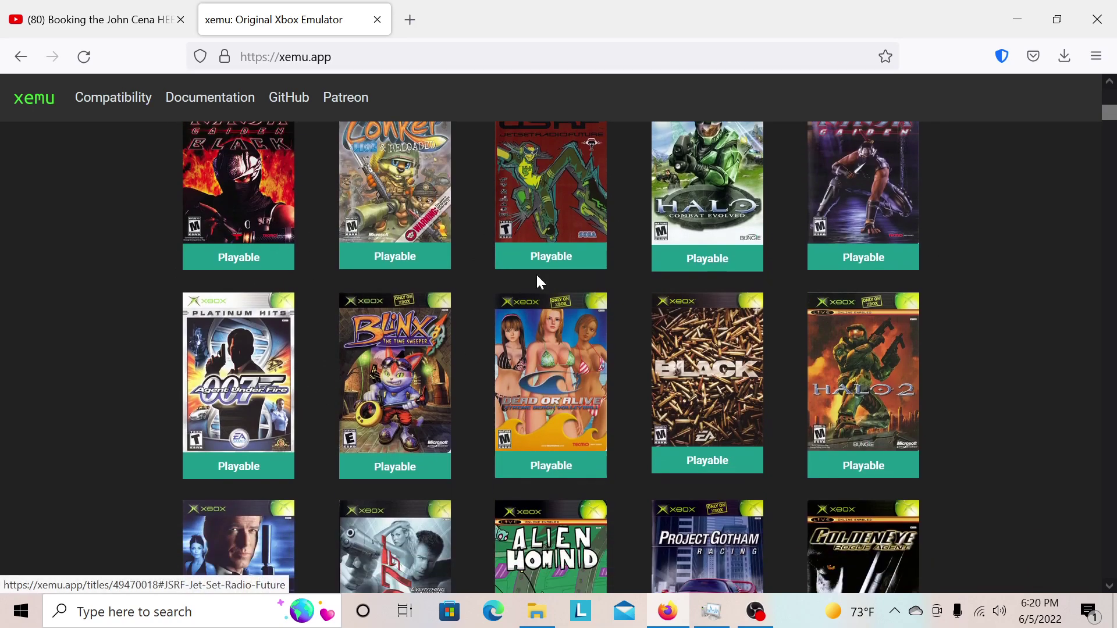
scroll(298, 348, up, 20)
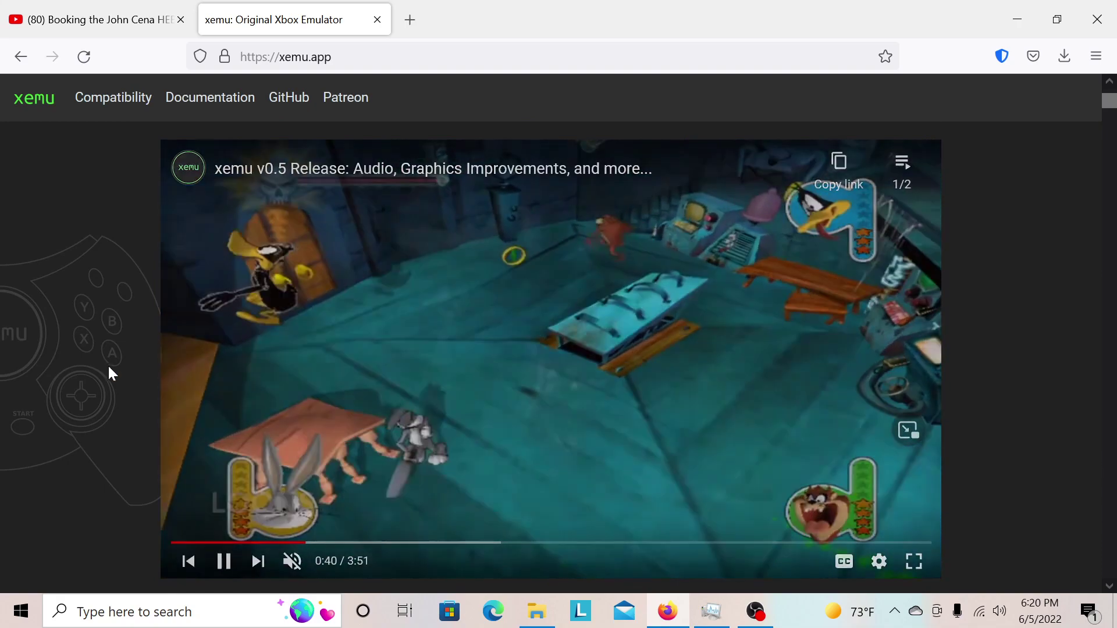
scroll(78, 345, up, 6)
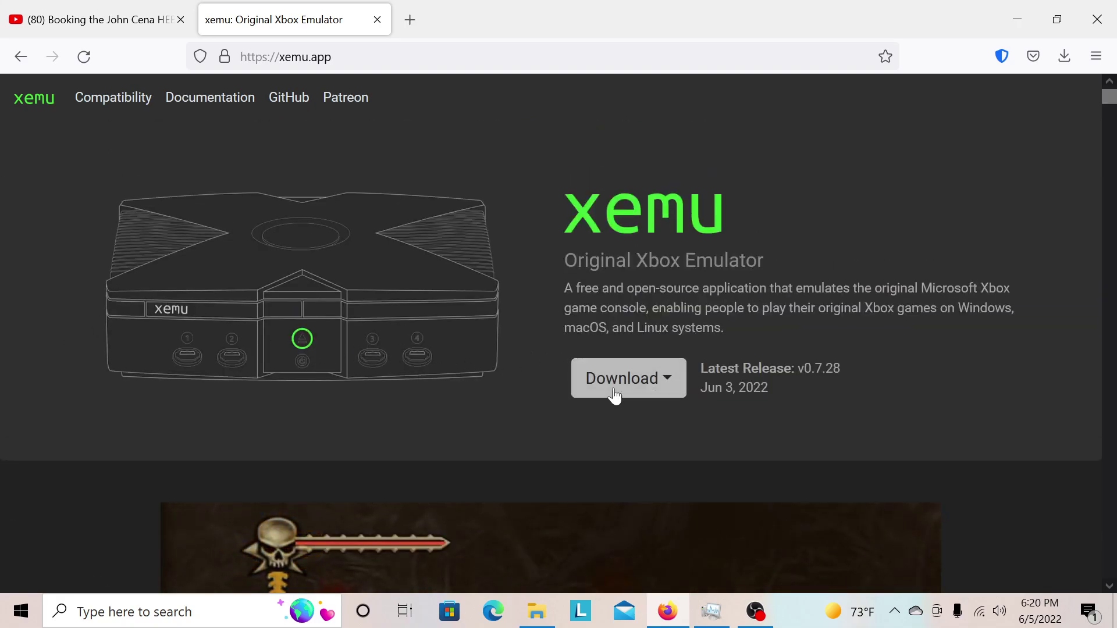
click(653, 385)
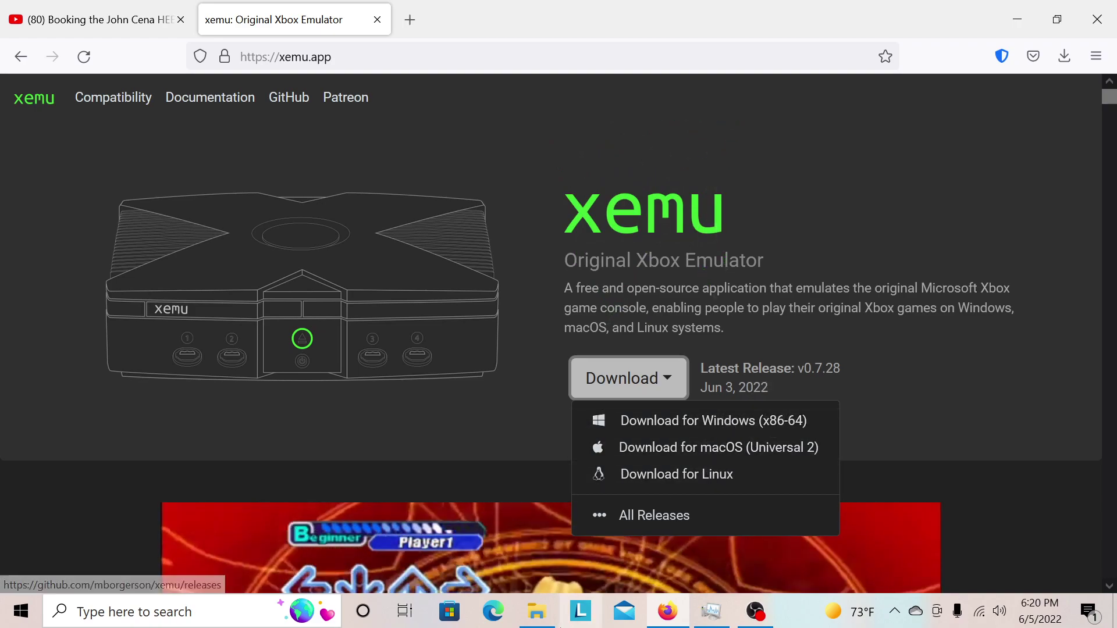
click(536, 611)
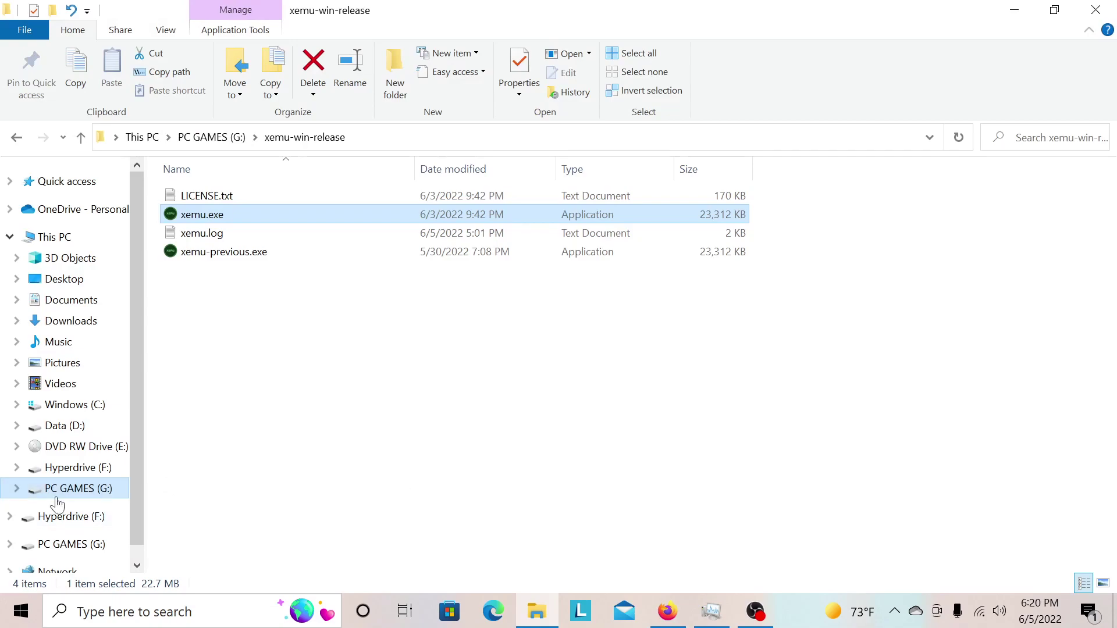
Open the PC GAMES (G:) drive and browse its files
click(91, 494)
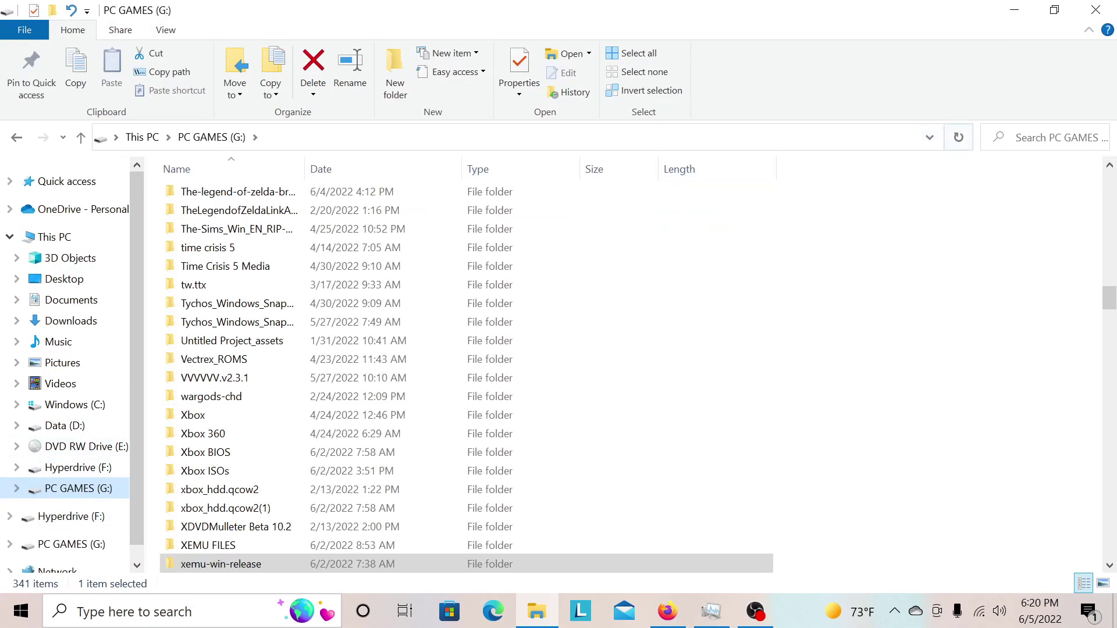
scroll(1111, 321, down, 6)
drag(1110, 321, 1111, 533)
scroll(239, 291, up, 3)
scroll(246, 432, down, 6)
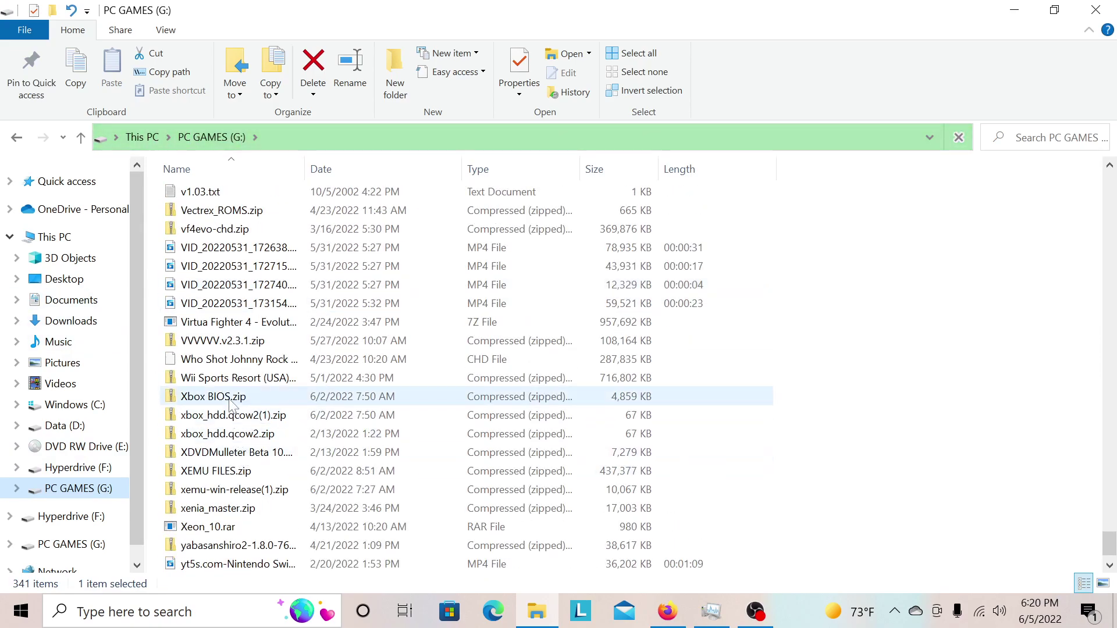
Check the xemu-win-release(1).zip options, then launch xemu.exe from the xemu-win-release folder
mouse_move(243, 496)
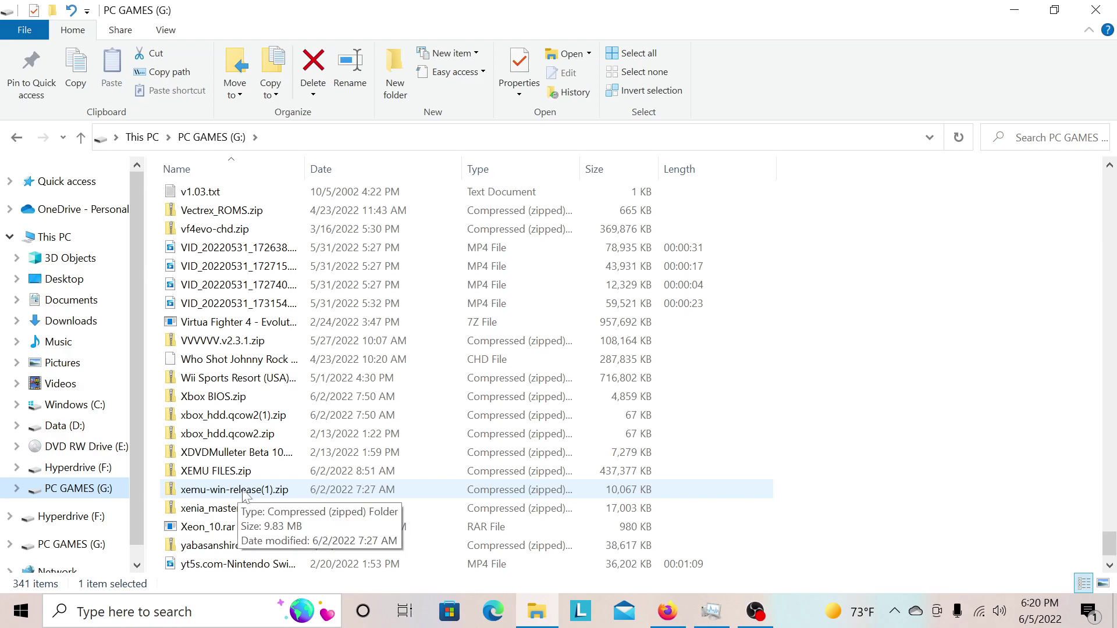
right_click(263, 494)
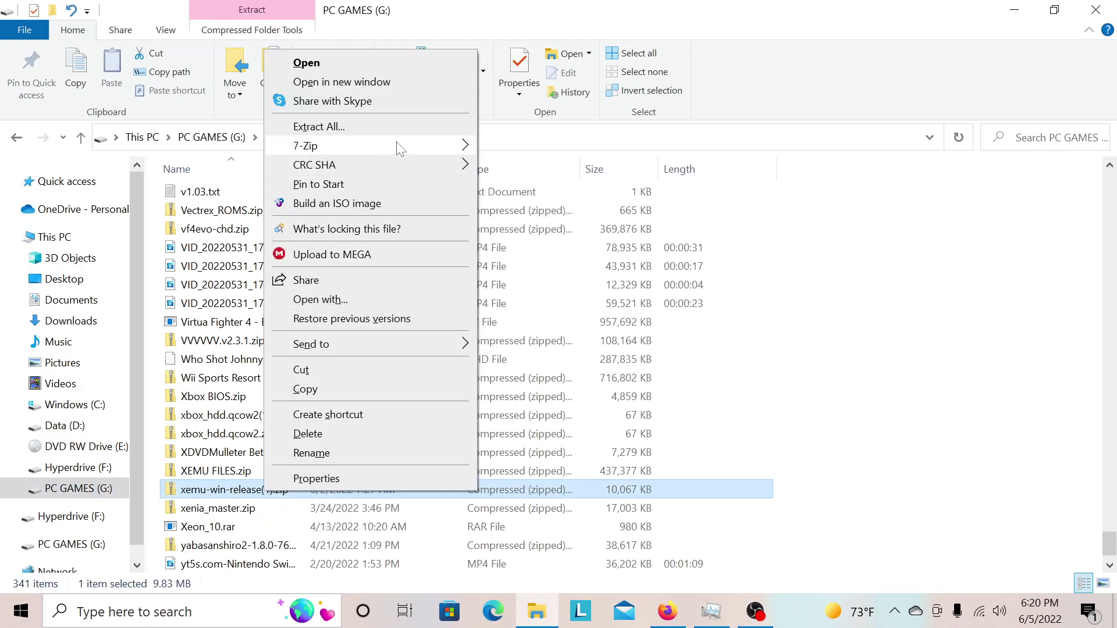
mouse_move(400, 149)
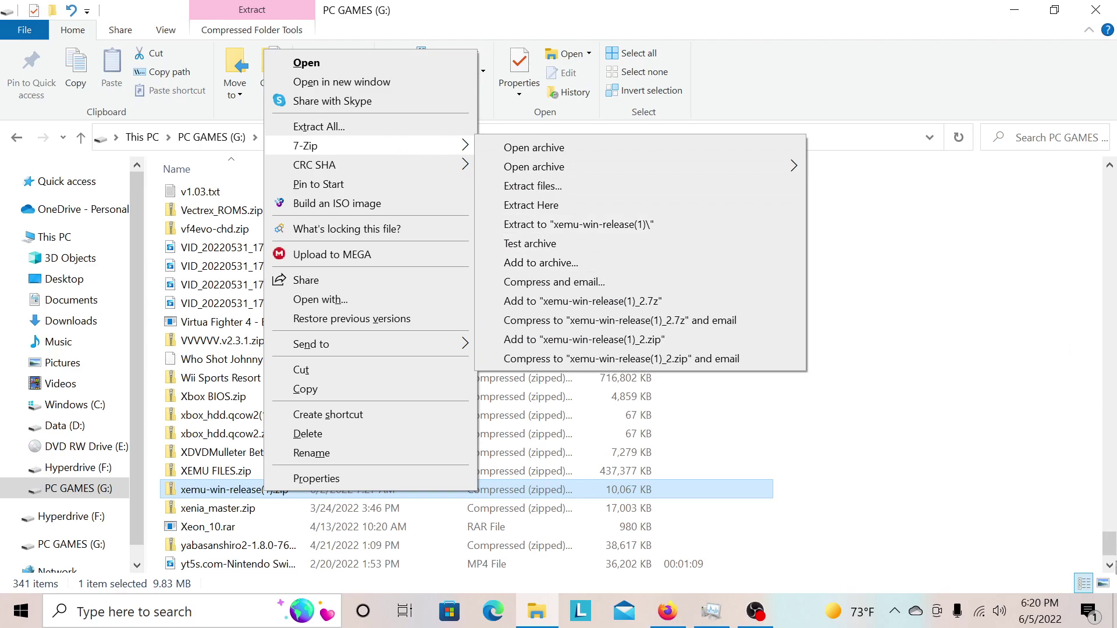
drag(1113, 547, 1107, 311)
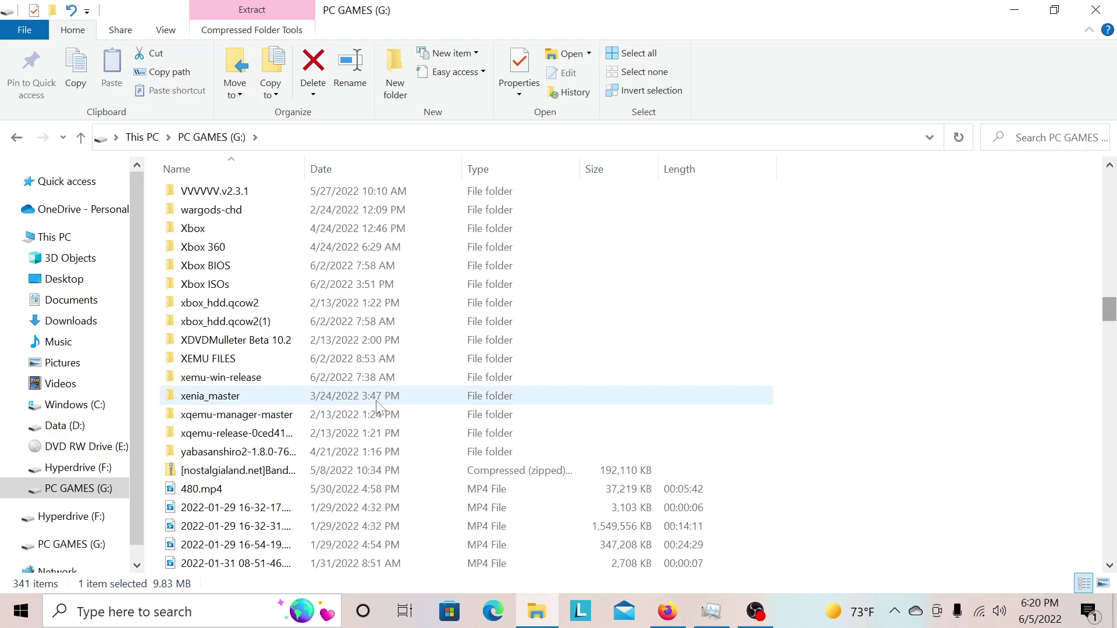
double_click(338, 377)
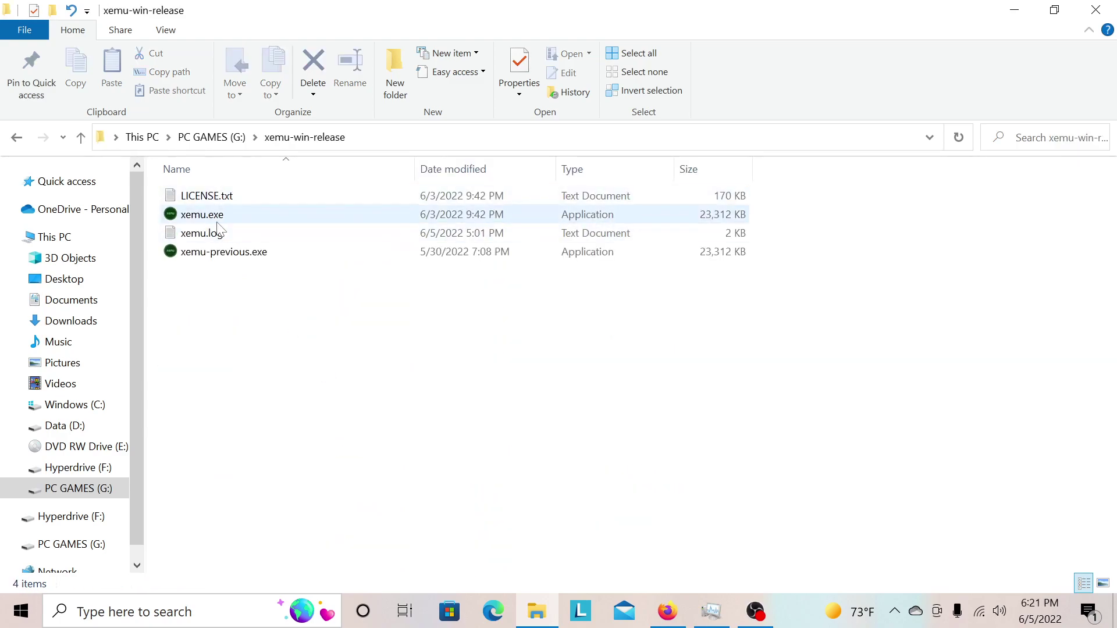
double_click(217, 222)
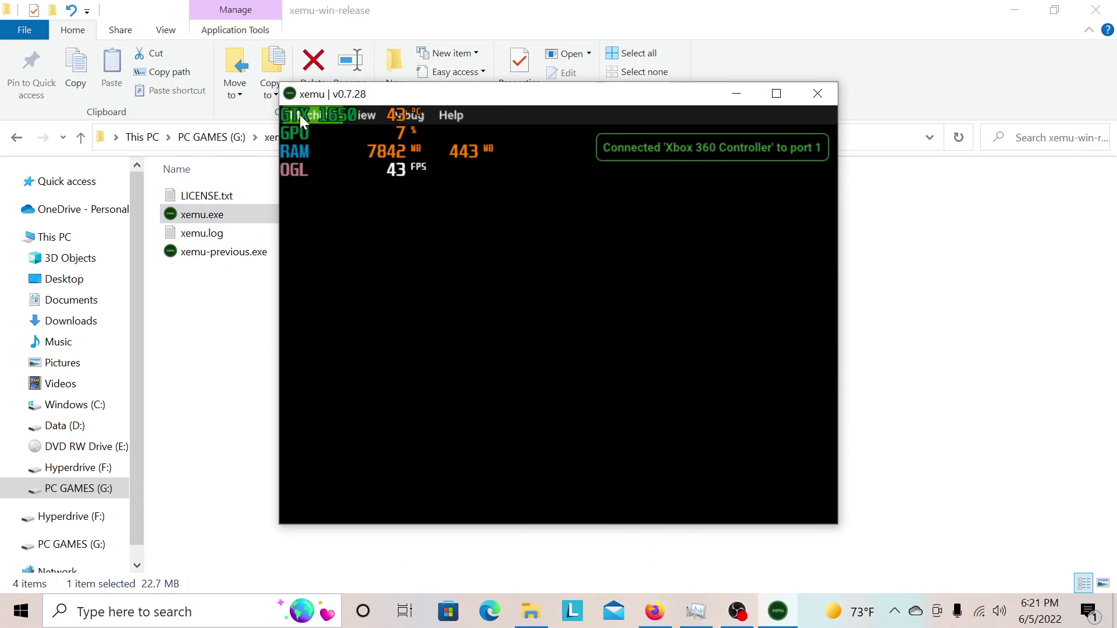
Open xemu's System settings and scroll to the Boot ROM, Flash ROM and Hard Disk paths
click(299, 114)
click(316, 176)
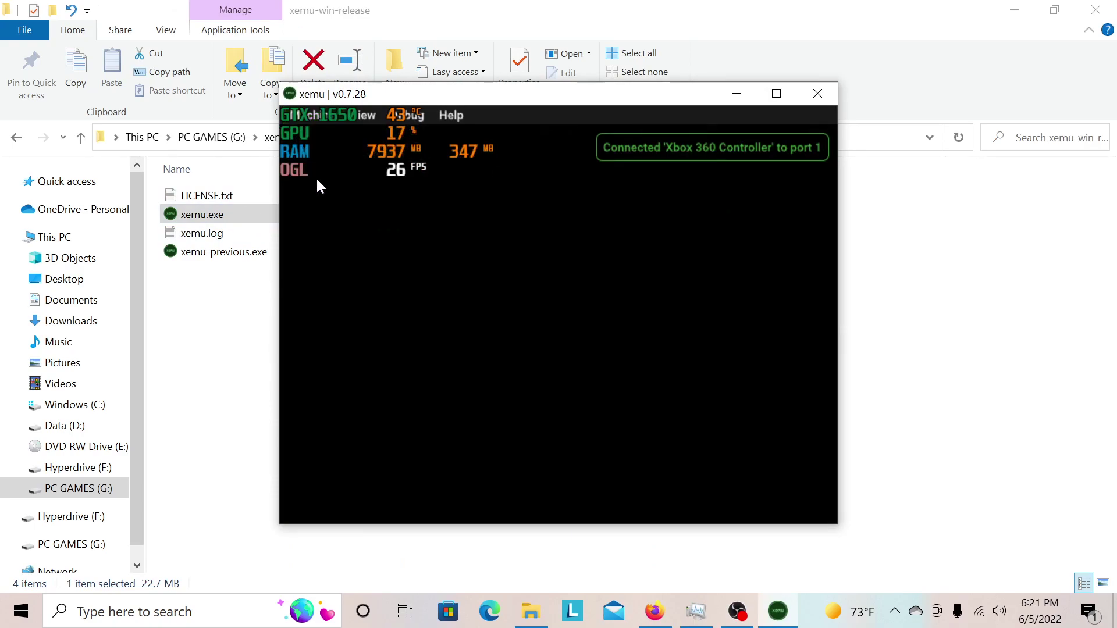
click(295, 116)
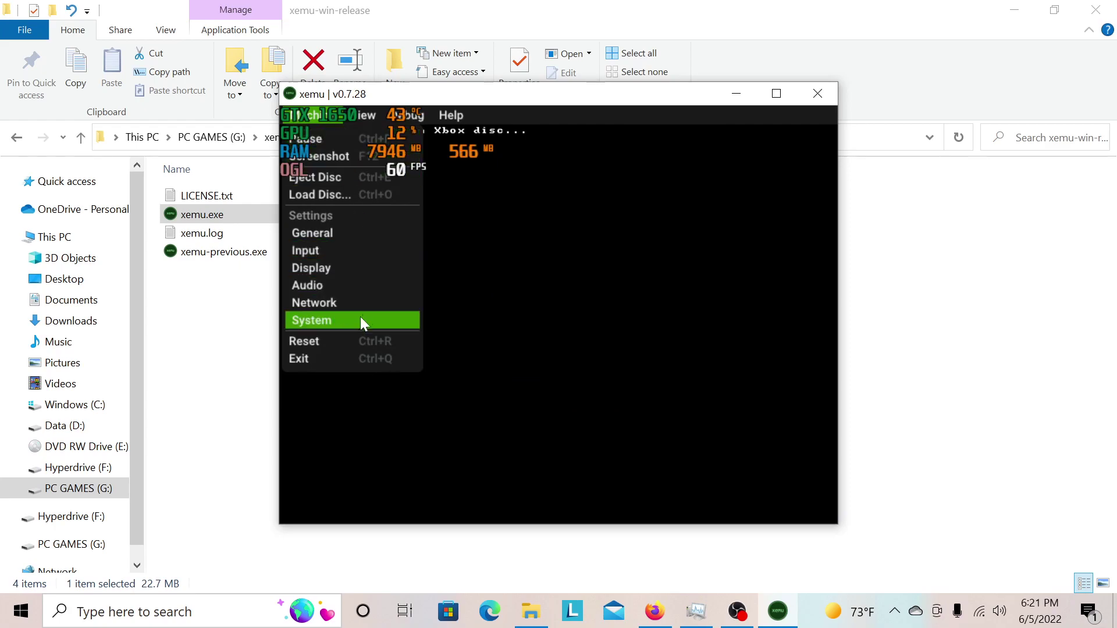
click(344, 320)
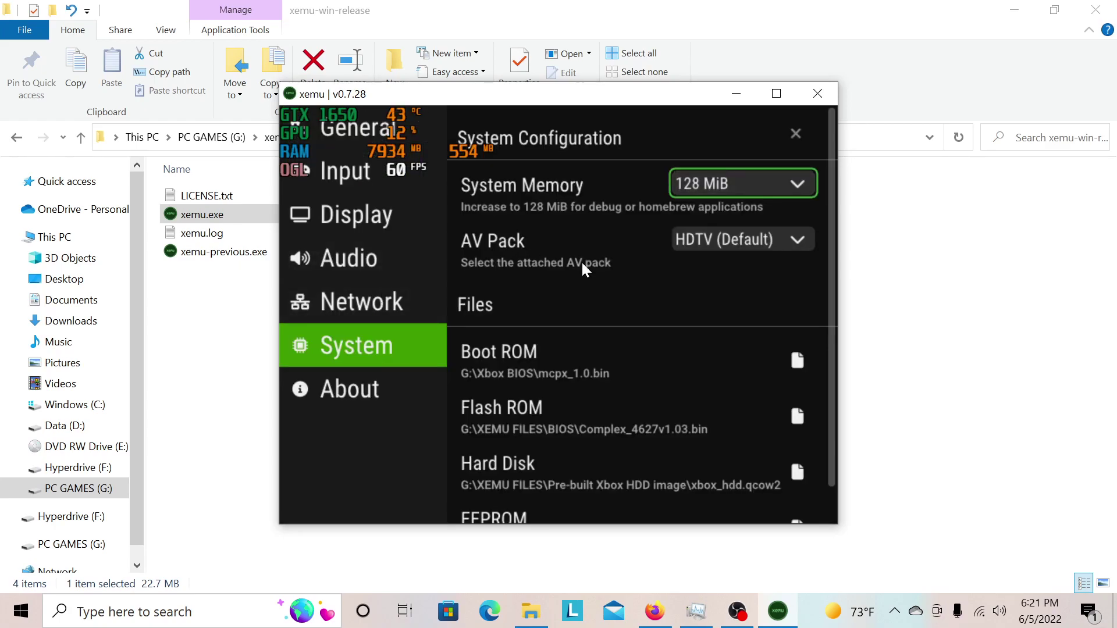
scroll(582, 263, down, 1)
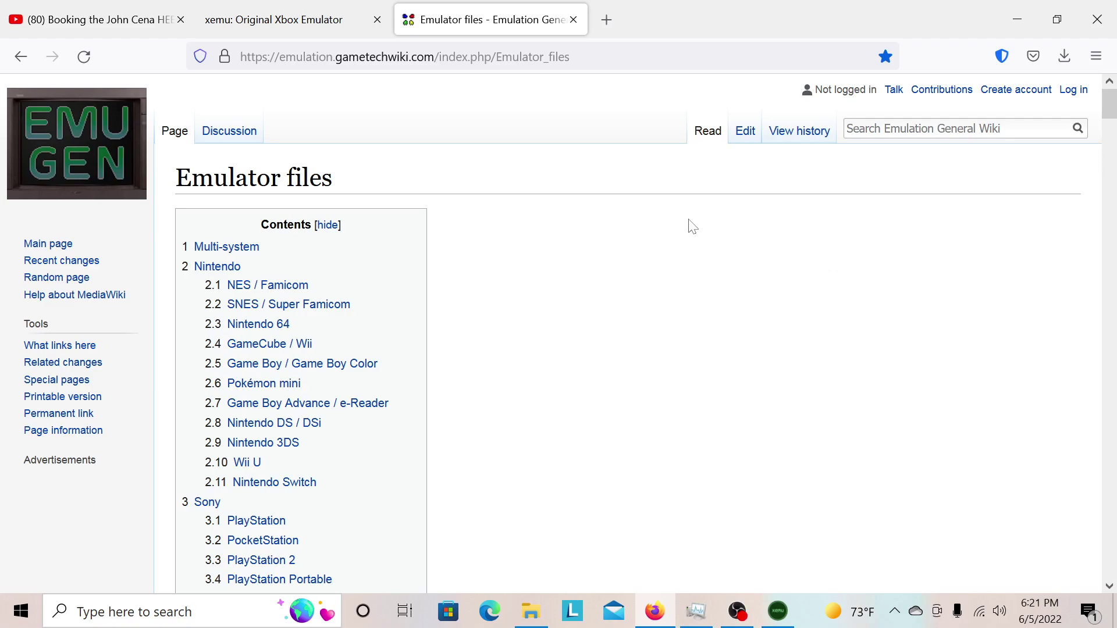
Jump to the wiki's '6.1 Xbox' section with BIOS files and 8G blank HDD image, then return to xemu
drag(571, 57, 246, 56)
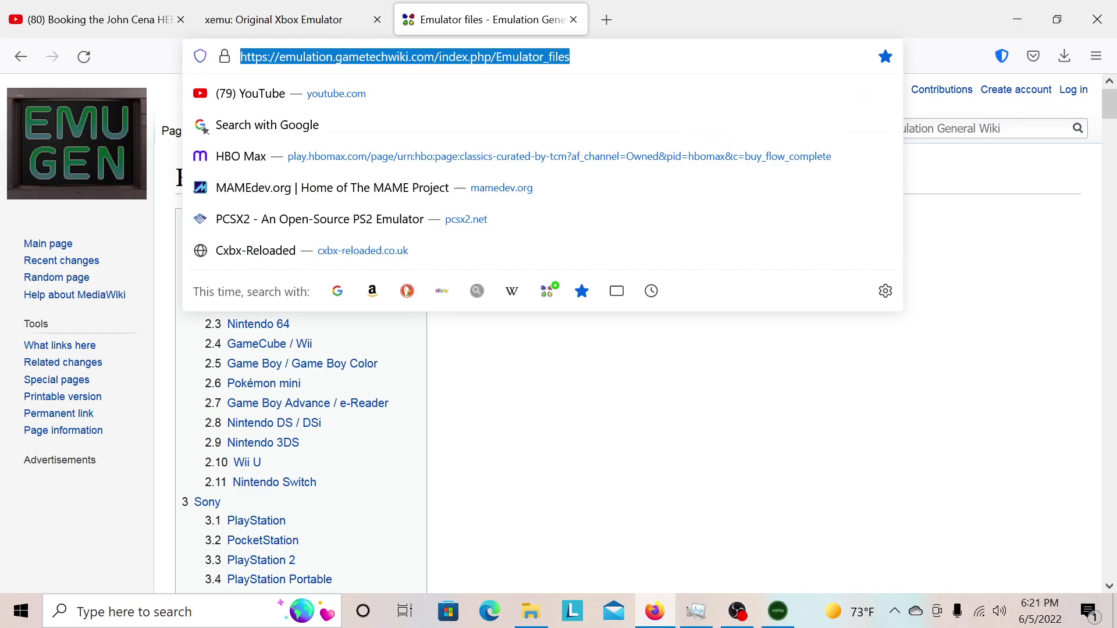
mouse_move(240, 56)
mouse_down()
mouse_move(267, 56)
mouse_move(240, 57)
mouse_up()
click(751, 406)
scroll(344, 369, down, 9)
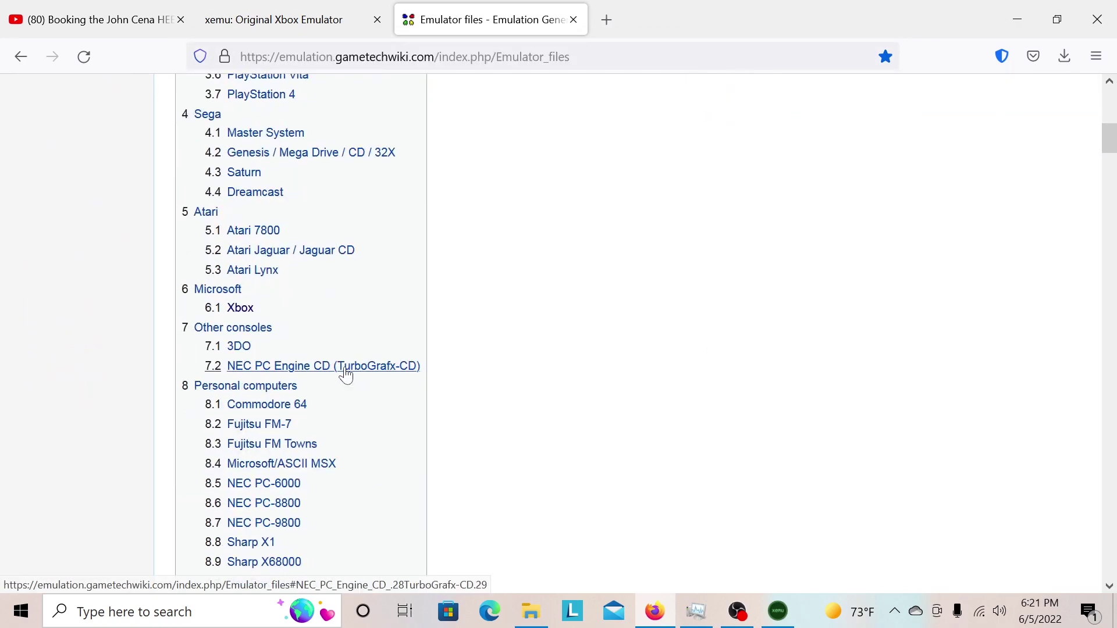
scroll(288, 281, up, 4)
scroll(288, 281, down, 7)
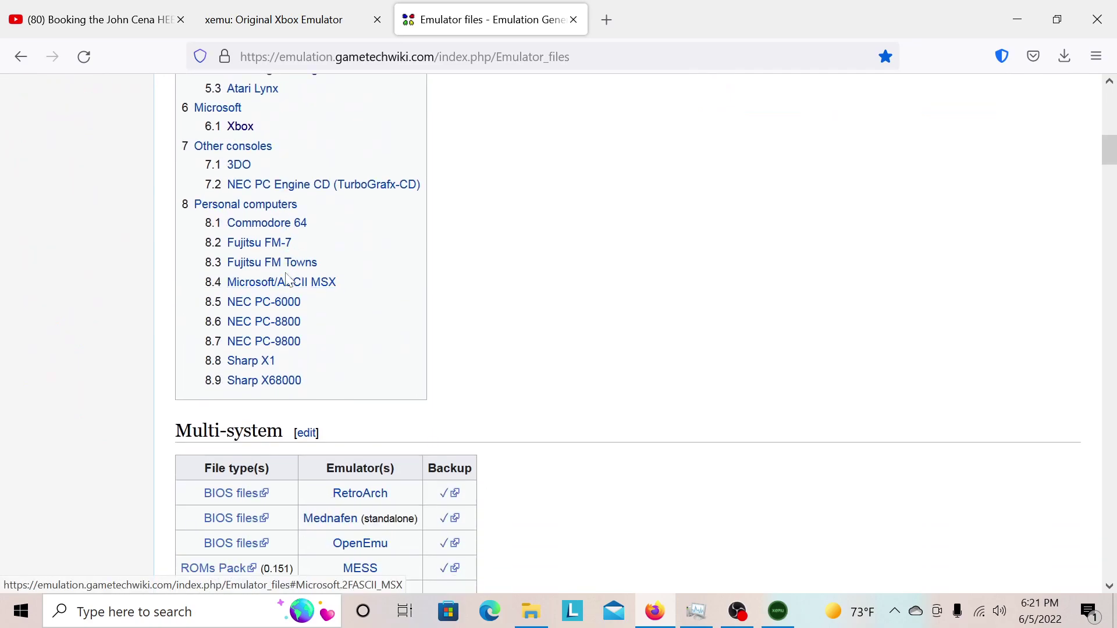
click(240, 127)
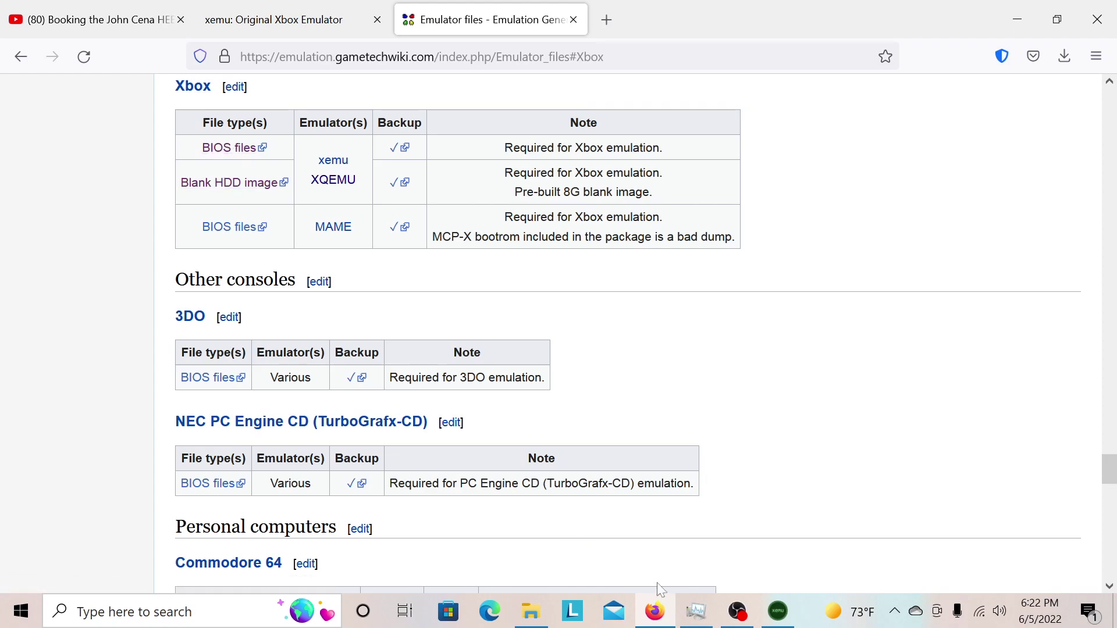
click(771, 611)
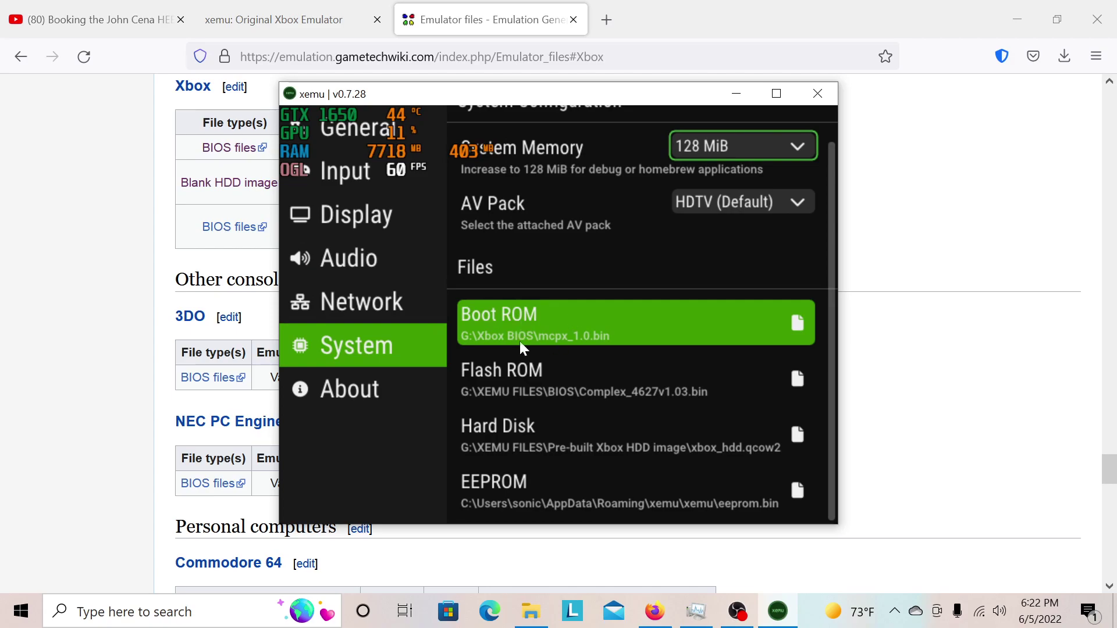
Move the xemu settings window right beside the wiki's Xbox table, then return to File Explorer
drag(531, 93, 706, 58)
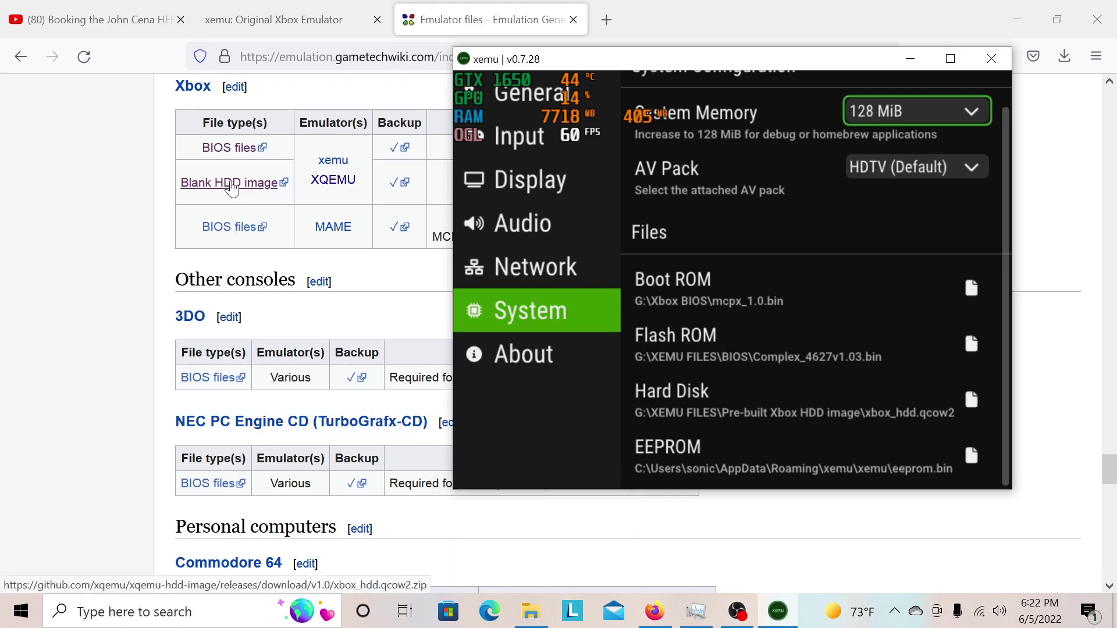
drag(734, 63, 911, 84)
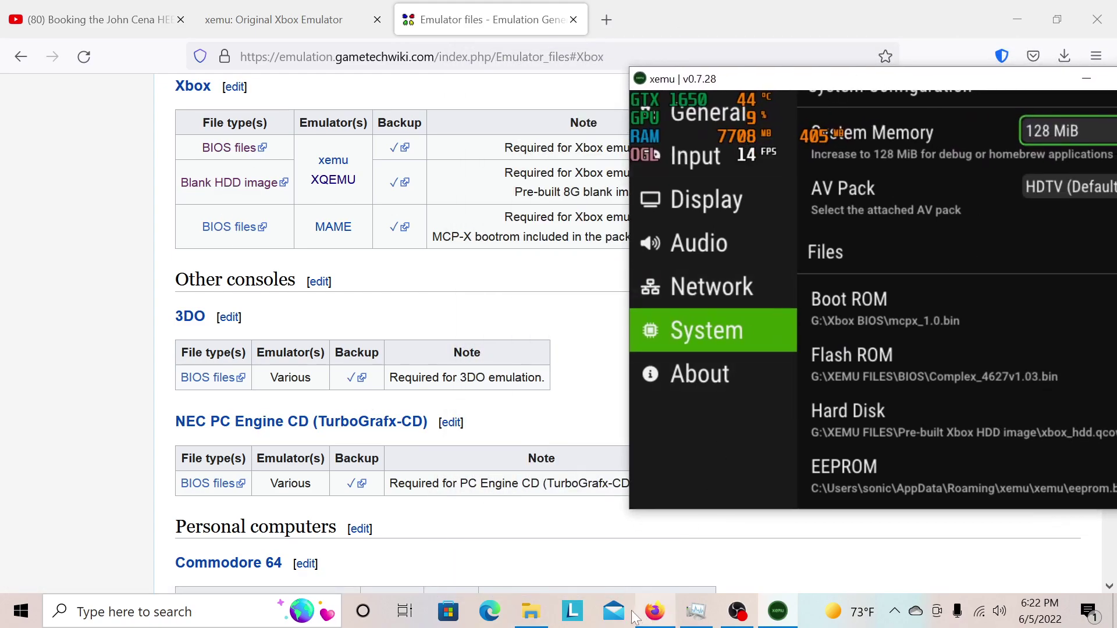
click(531, 611)
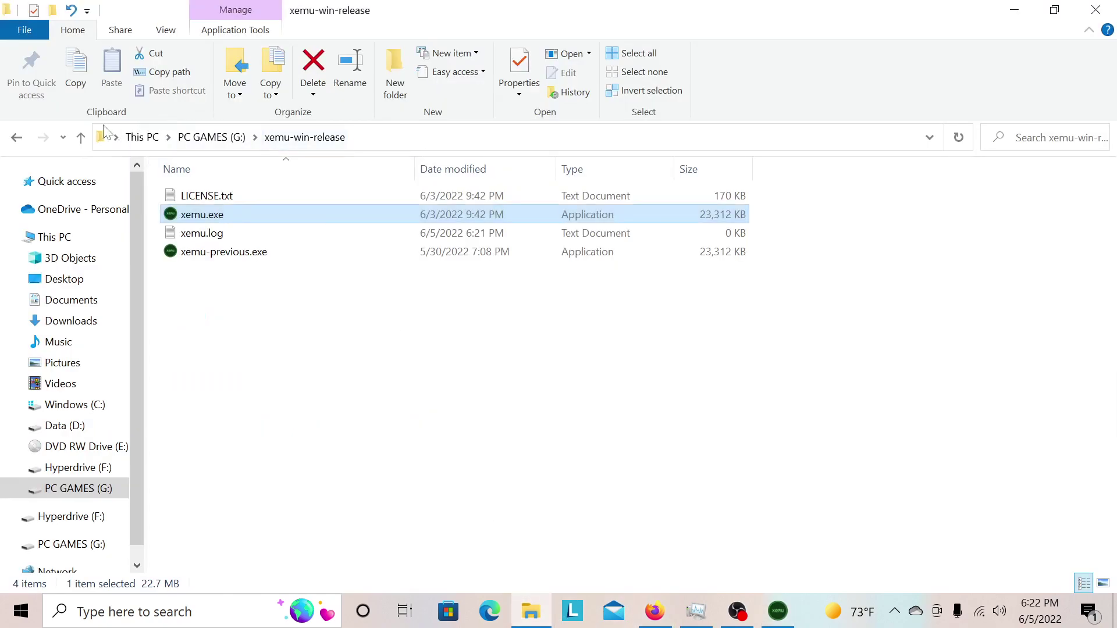
Open the Xbox BIOS folder on PC GAMES (G:) and select mcpx_1.0.bin
click(17, 143)
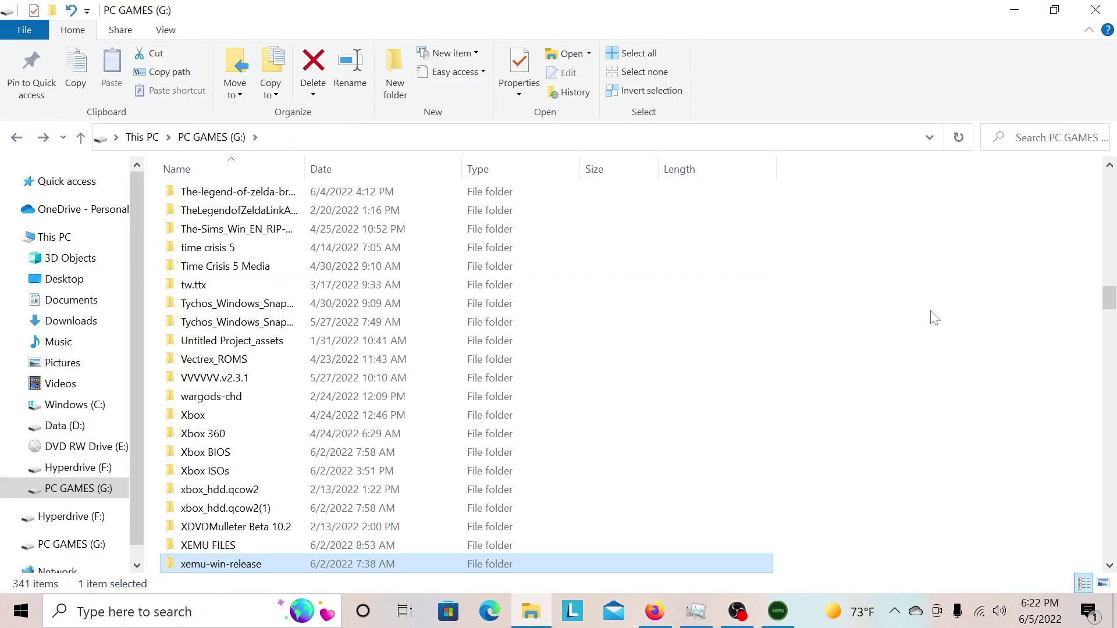
drag(1111, 308, 1060, 313)
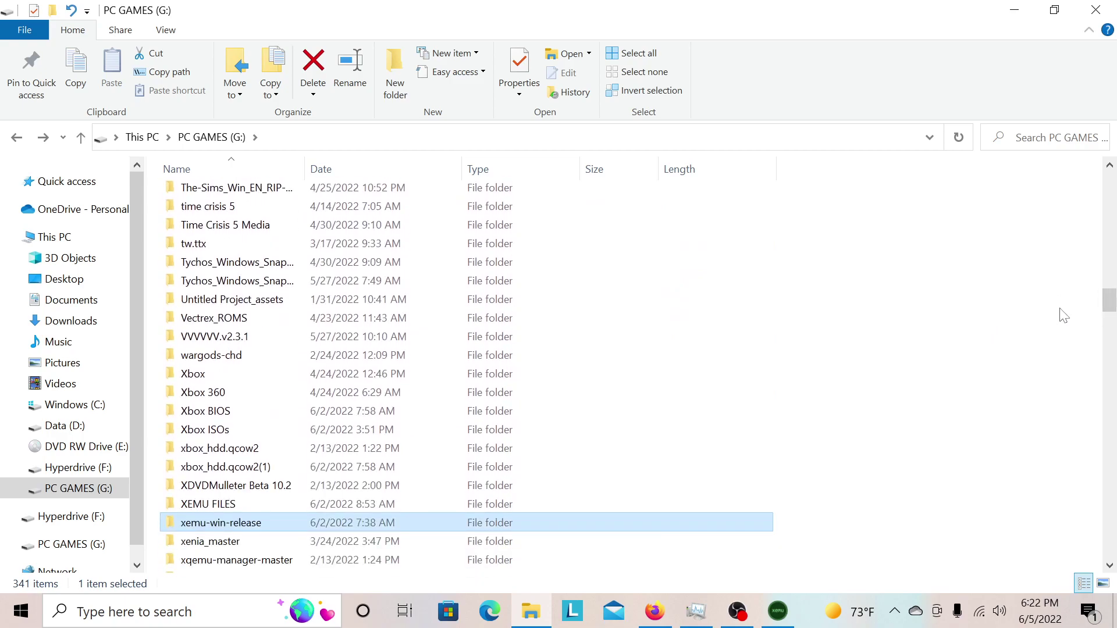
click(244, 411)
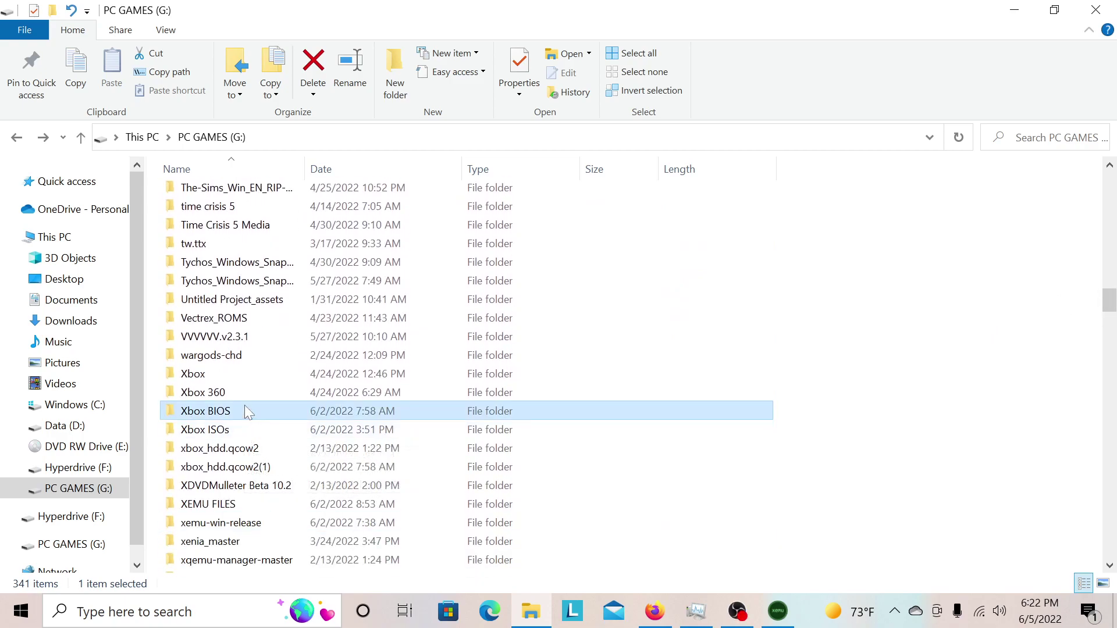
mouse_move(251, 408)
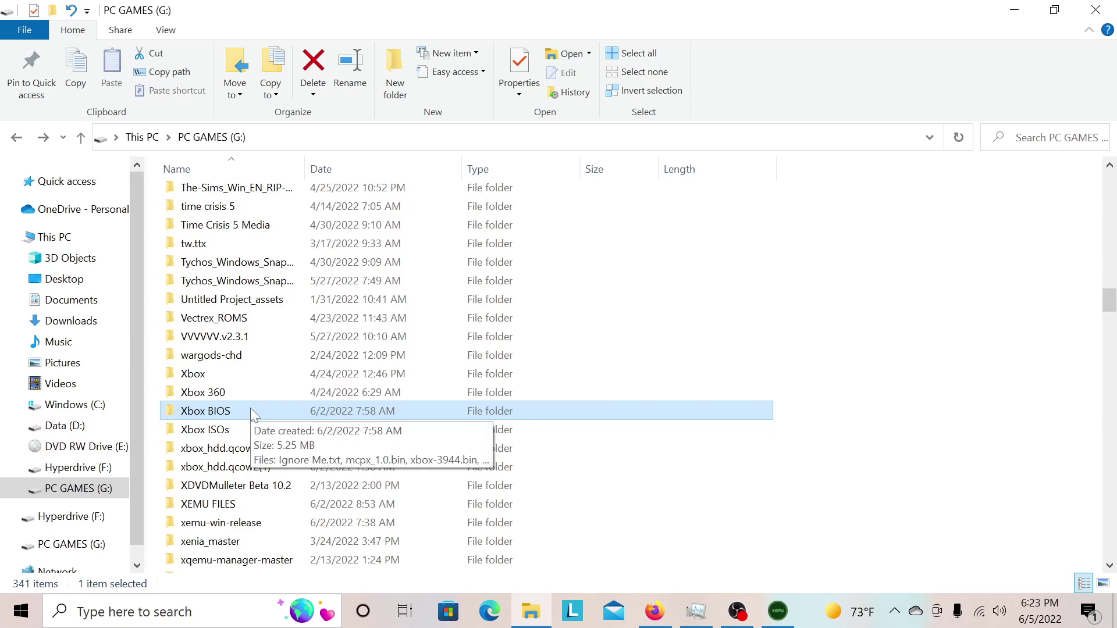
double_click(250, 410)
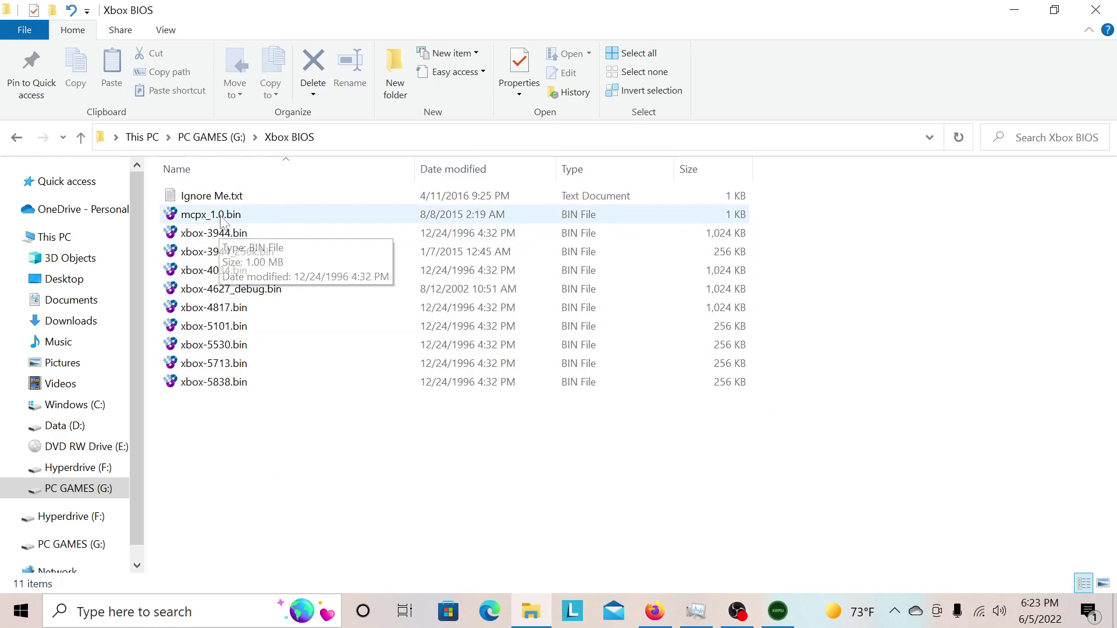
mouse_move(210, 220)
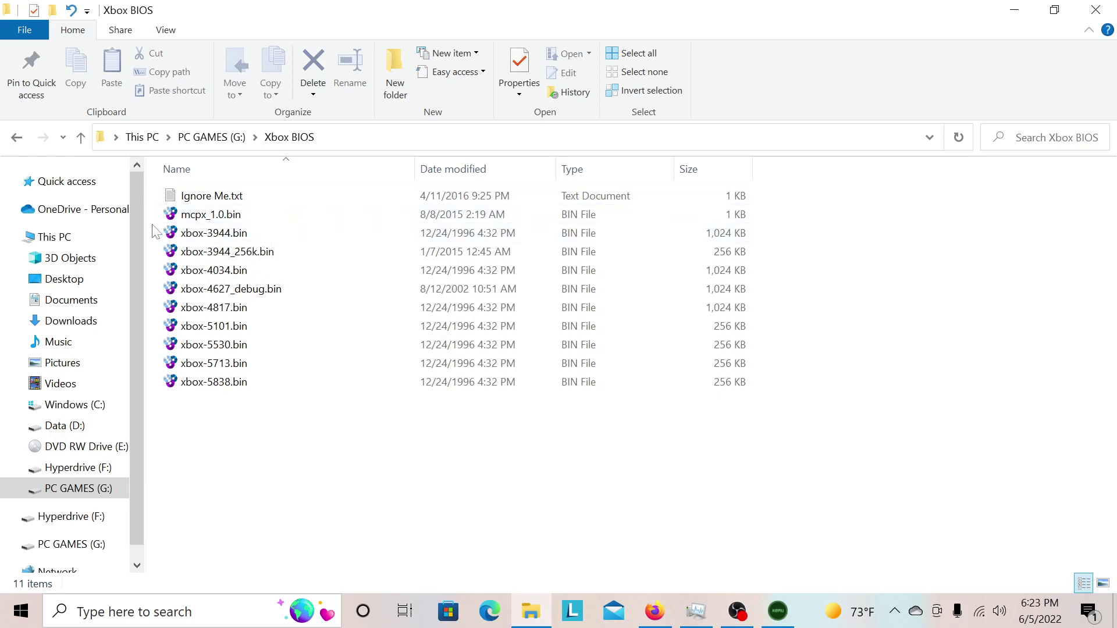
click(210, 217)
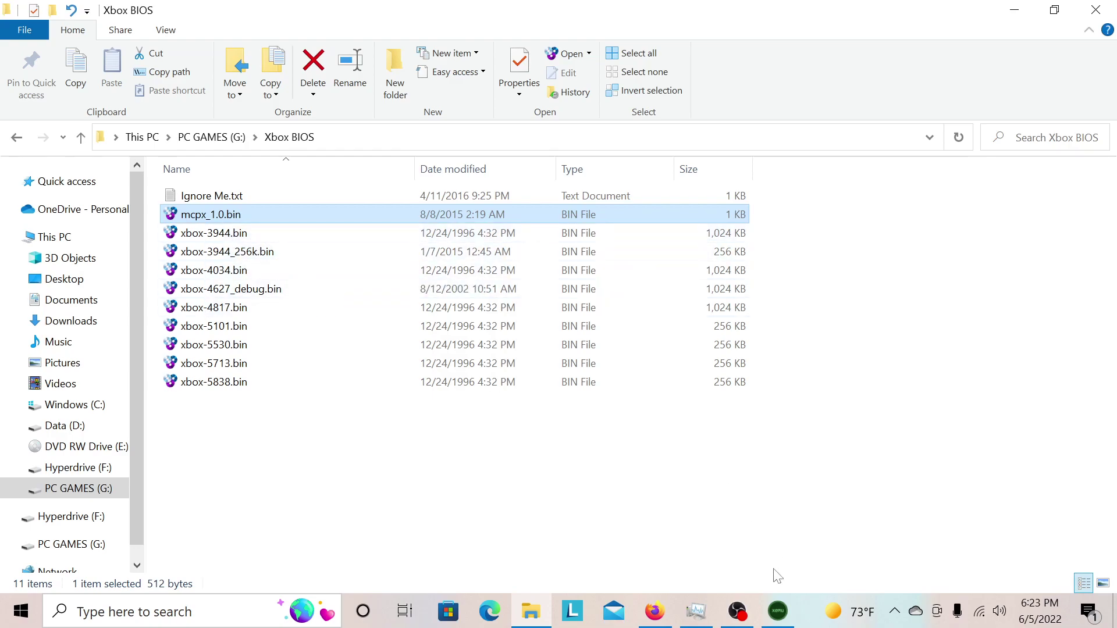
Compare the file with xemu's Boot ROM path, then go back to PC GAMES (G:)
click(778, 611)
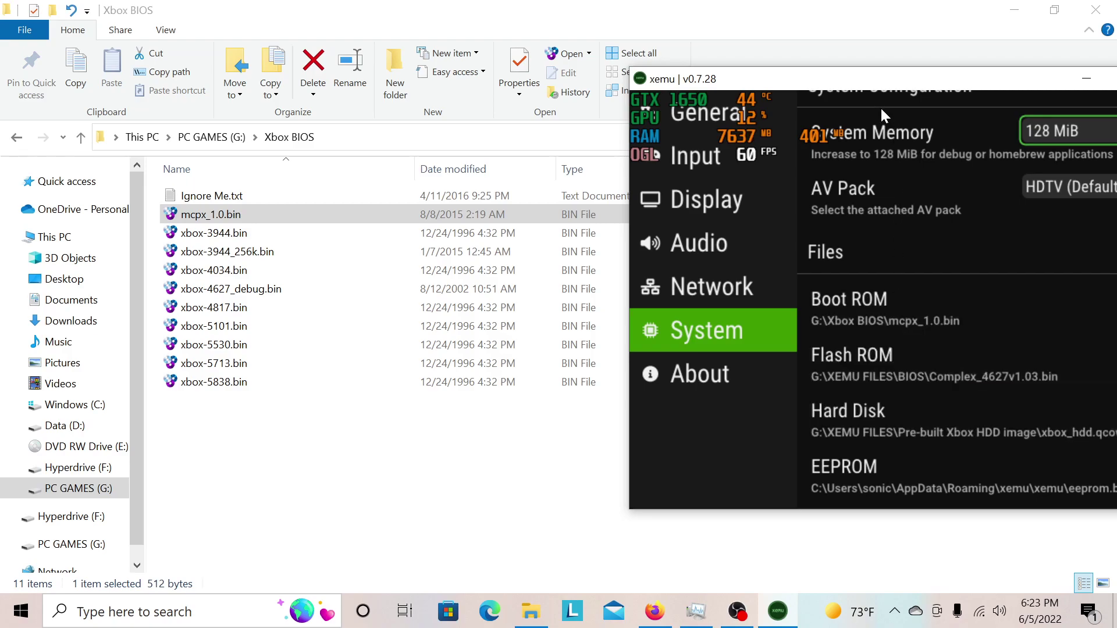
drag(879, 77, 839, 73)
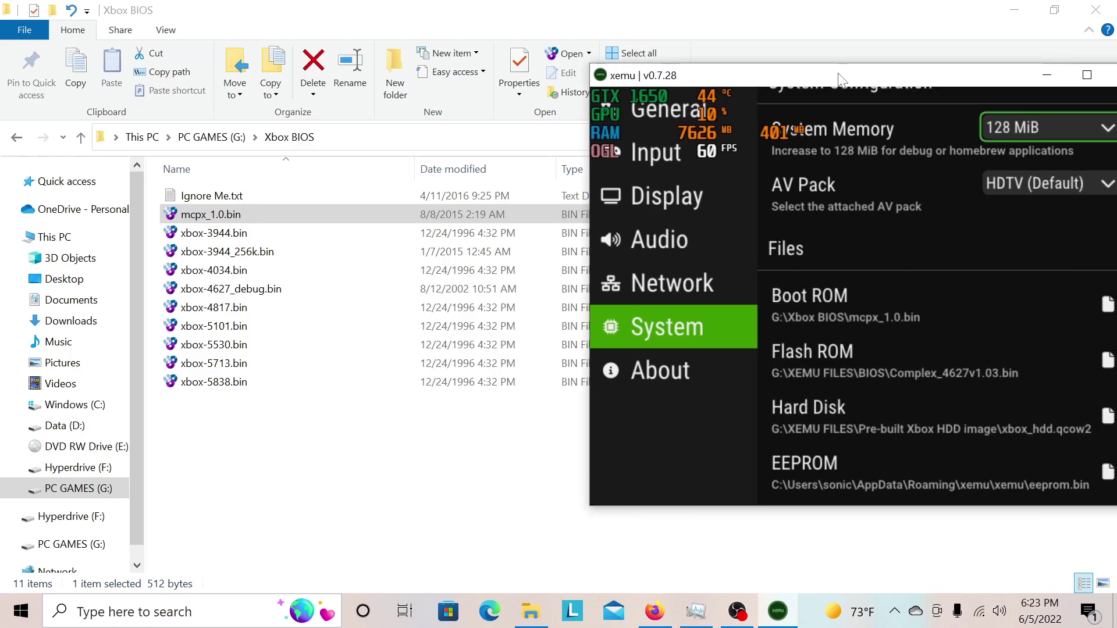
click(17, 137)
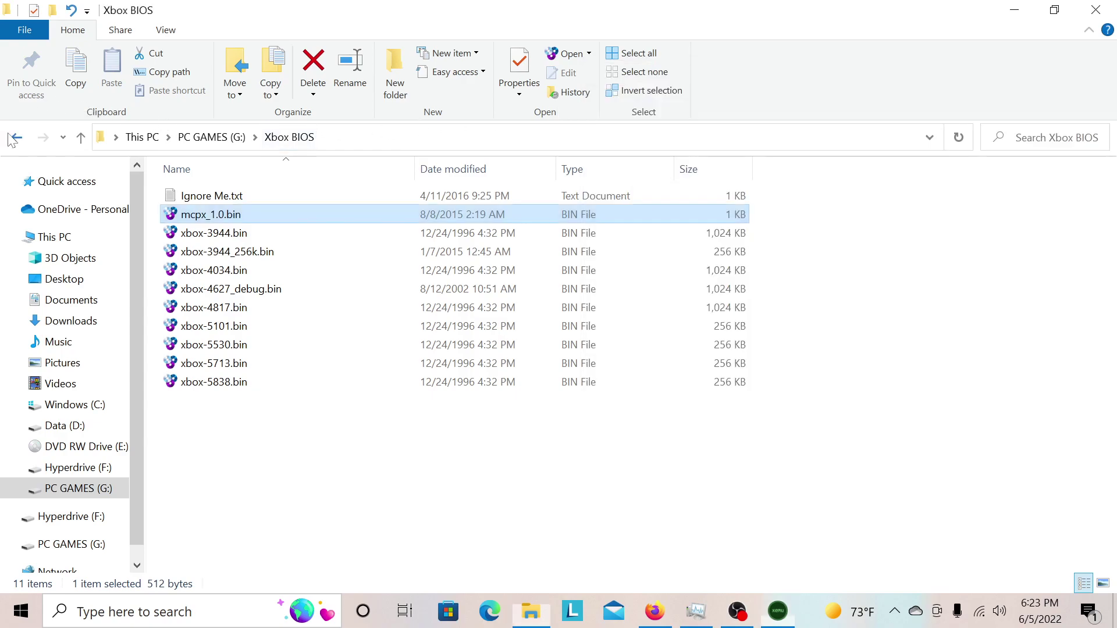
scroll(507, 399, down, 2)
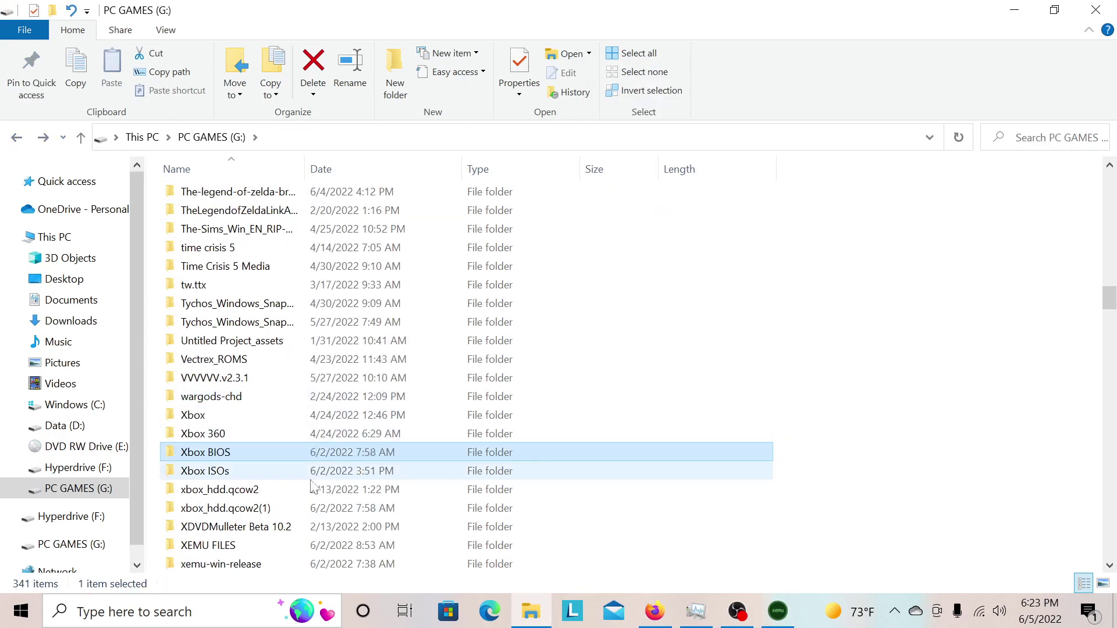
Look inside the xbox_hdd.qcow2 and xbox_hdd.qcow2(1) folders on PC GAMES (G:)
double_click(246, 494)
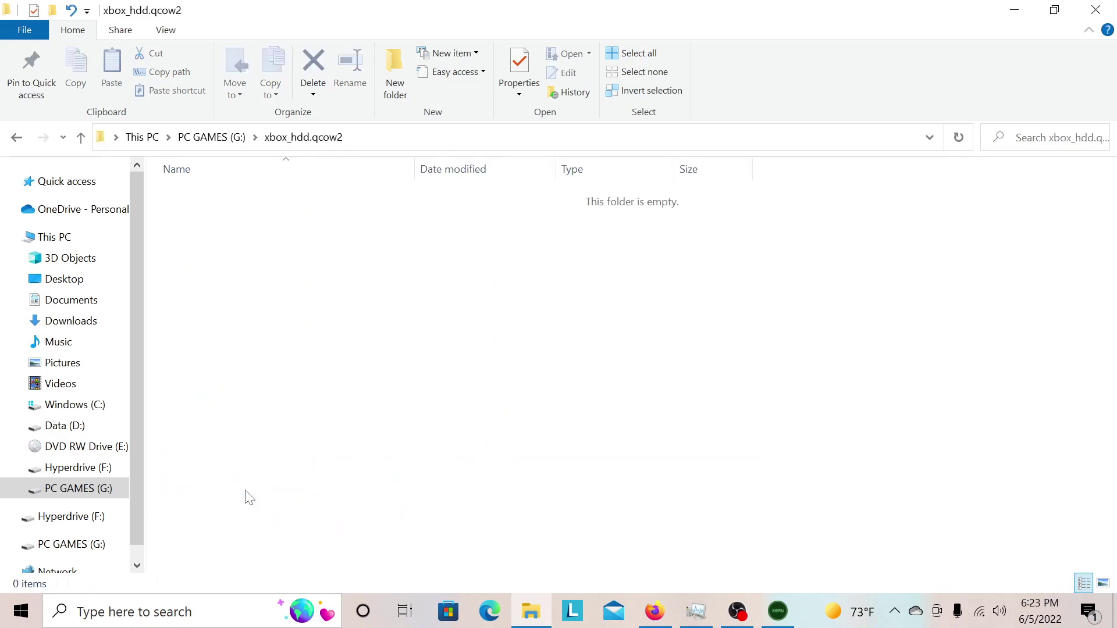
click(16, 137)
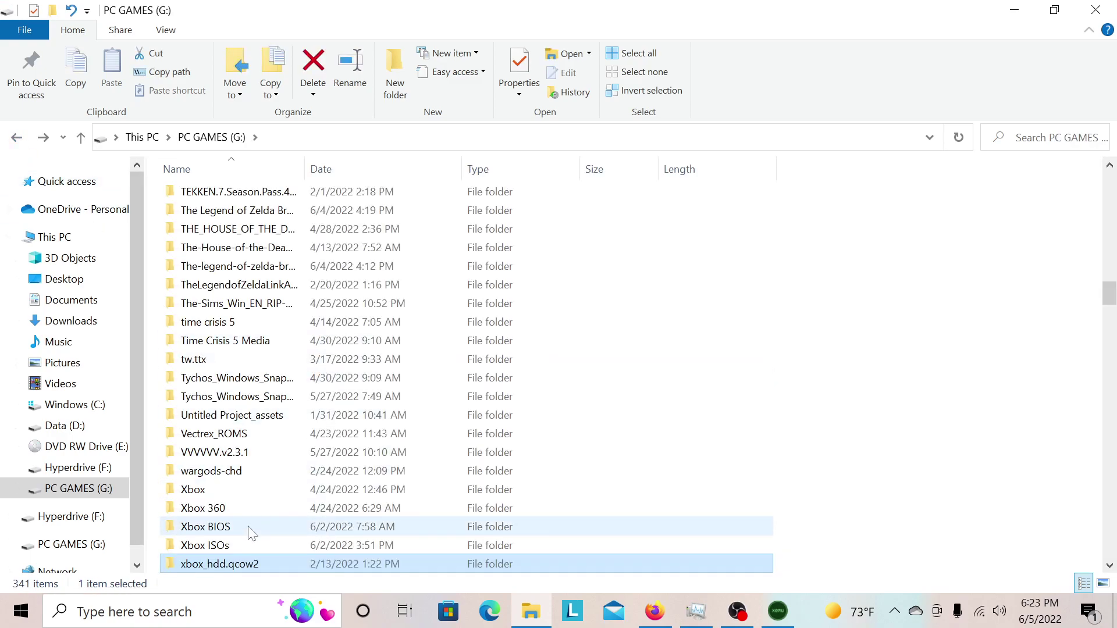
scroll(249, 531, down, 1)
double_click(250, 528)
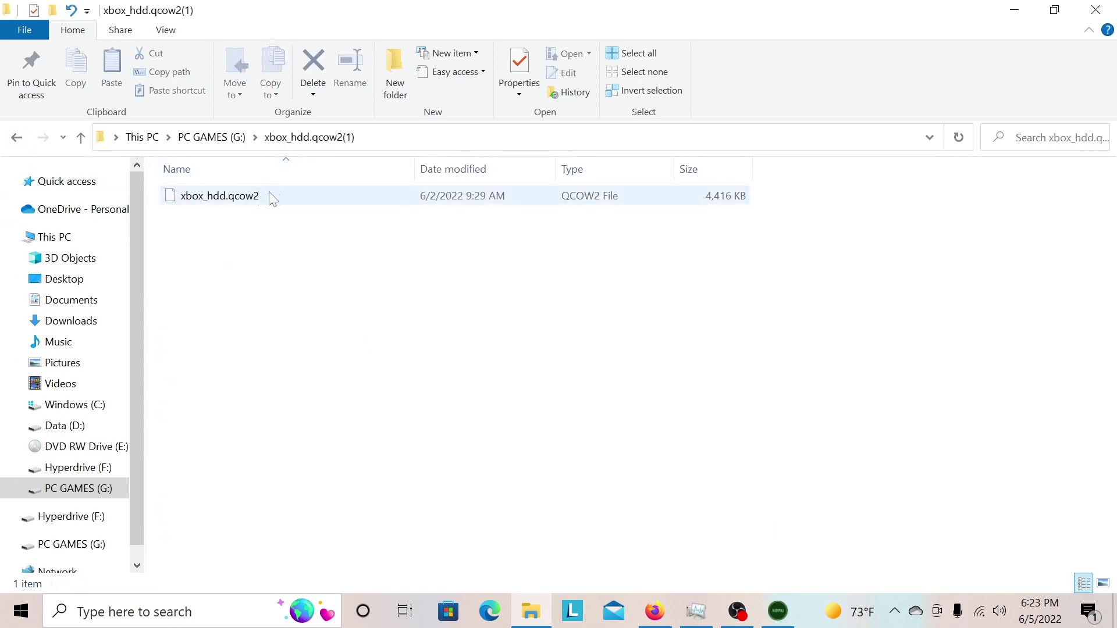
Compare against xemu's Hard Disk path, close xemu, and return to PC GAMES (G:)
click(778, 611)
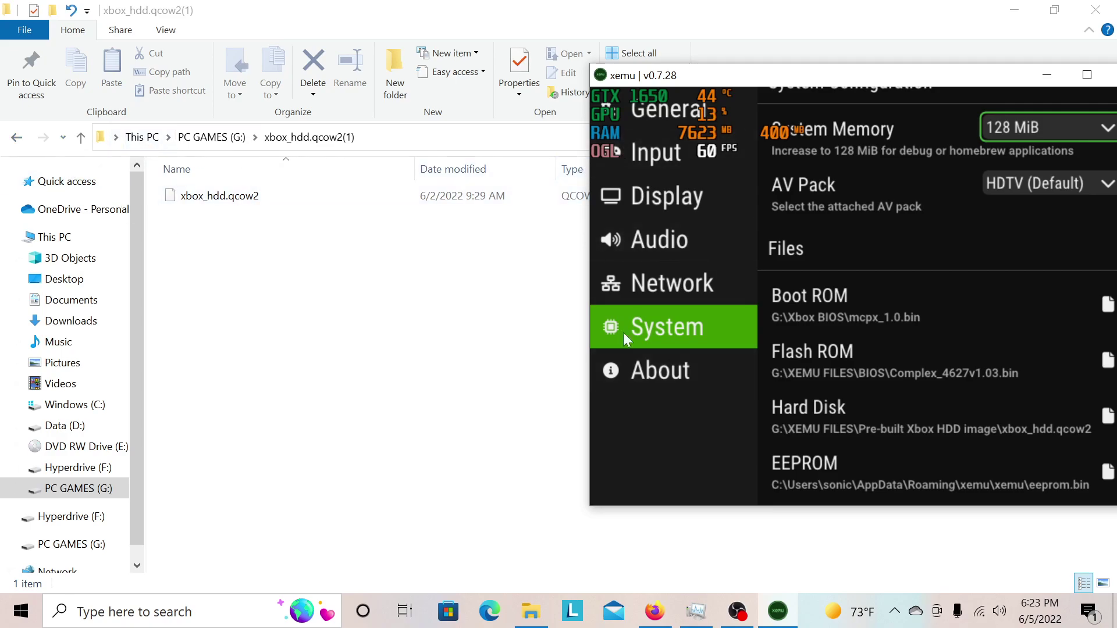
drag(698, 87, 500, 118)
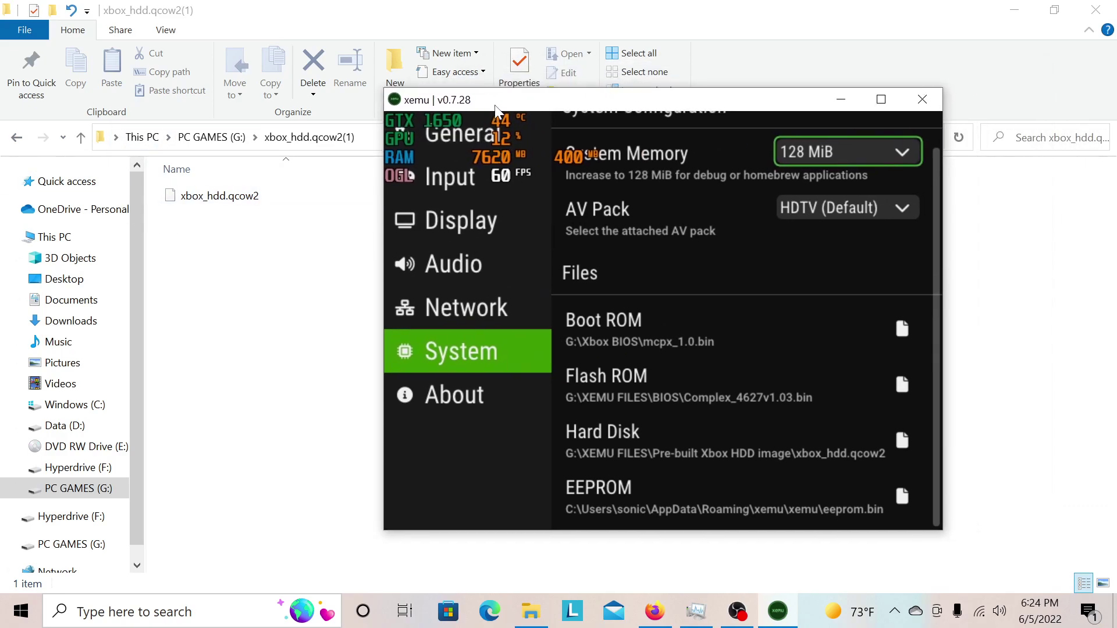
click(924, 106)
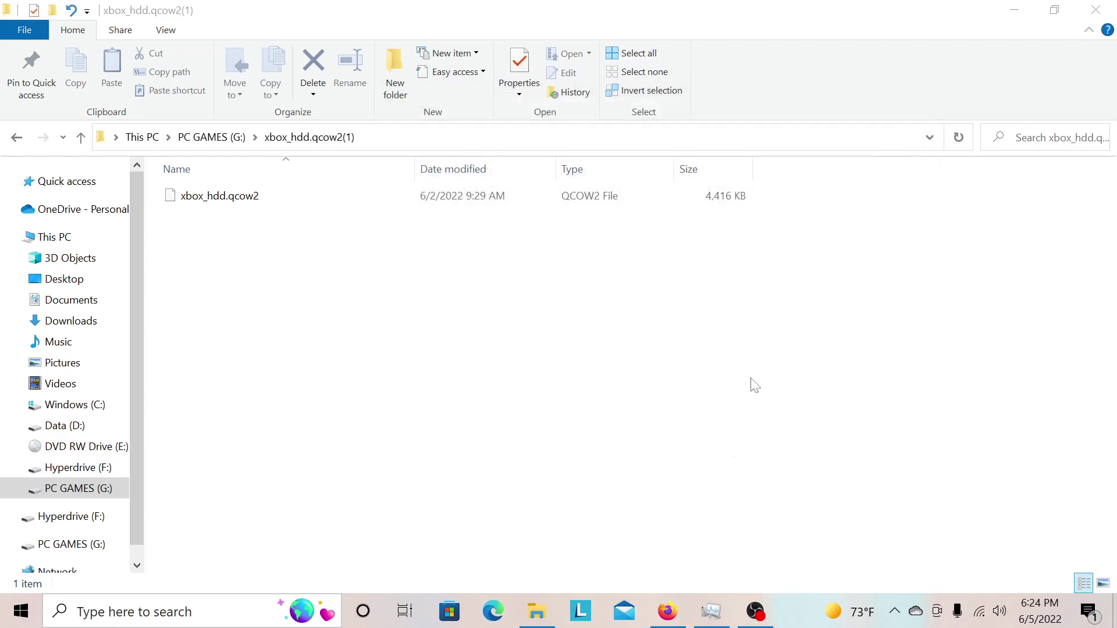
click(10, 144)
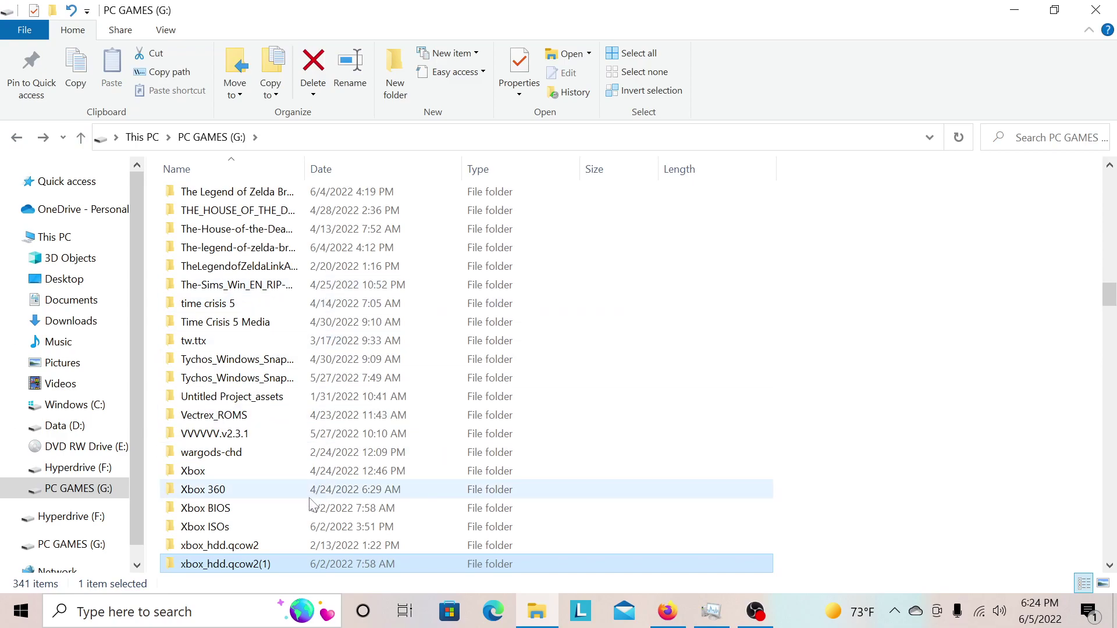
Launch xemu.exe from xemu-win-release so it boots to 'Please insert an Xbox disc'
scroll(310, 505, down, 3)
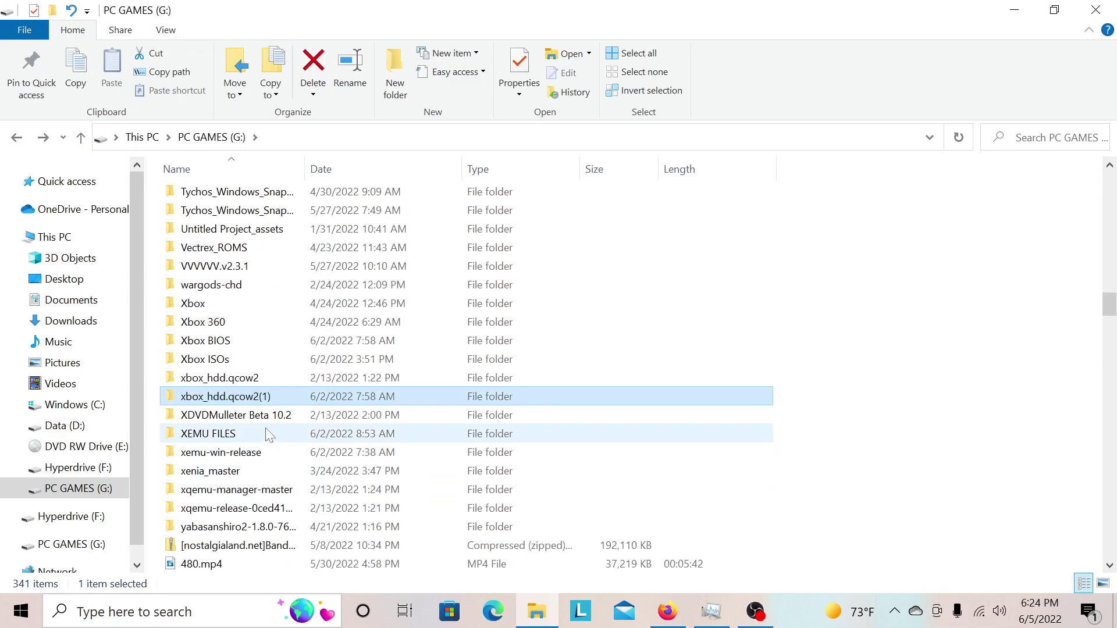
double_click(274, 451)
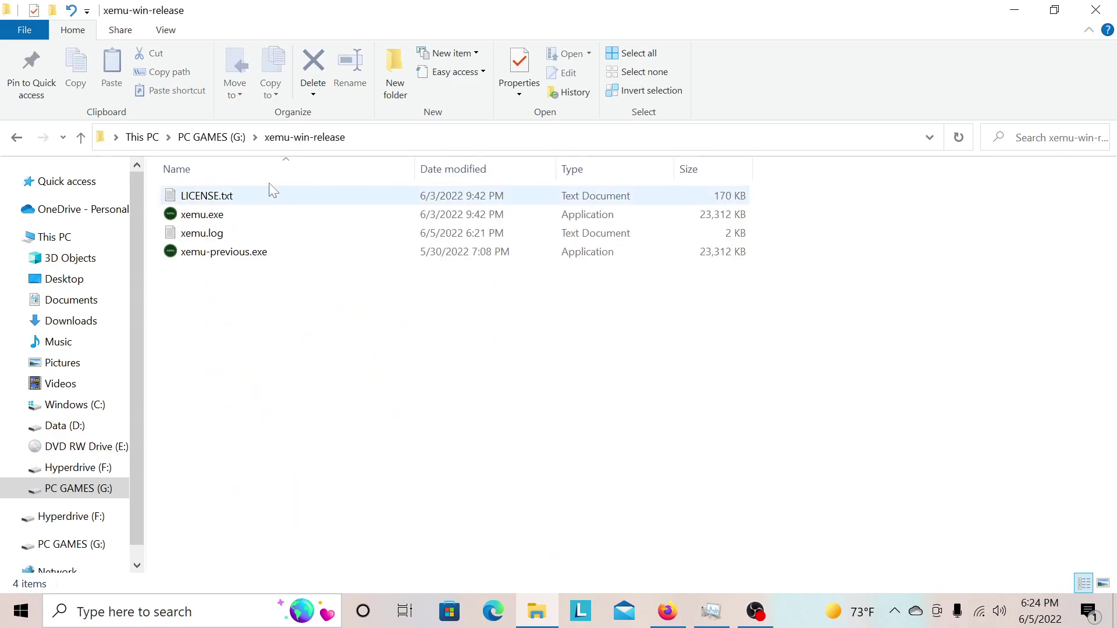
double_click(265, 213)
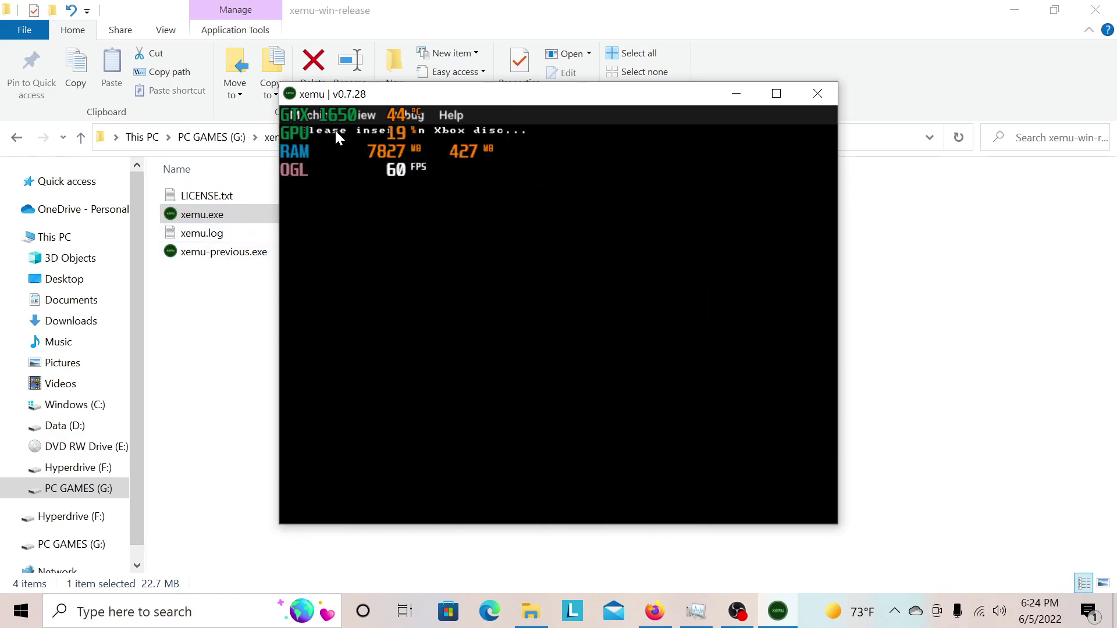
click(305, 109)
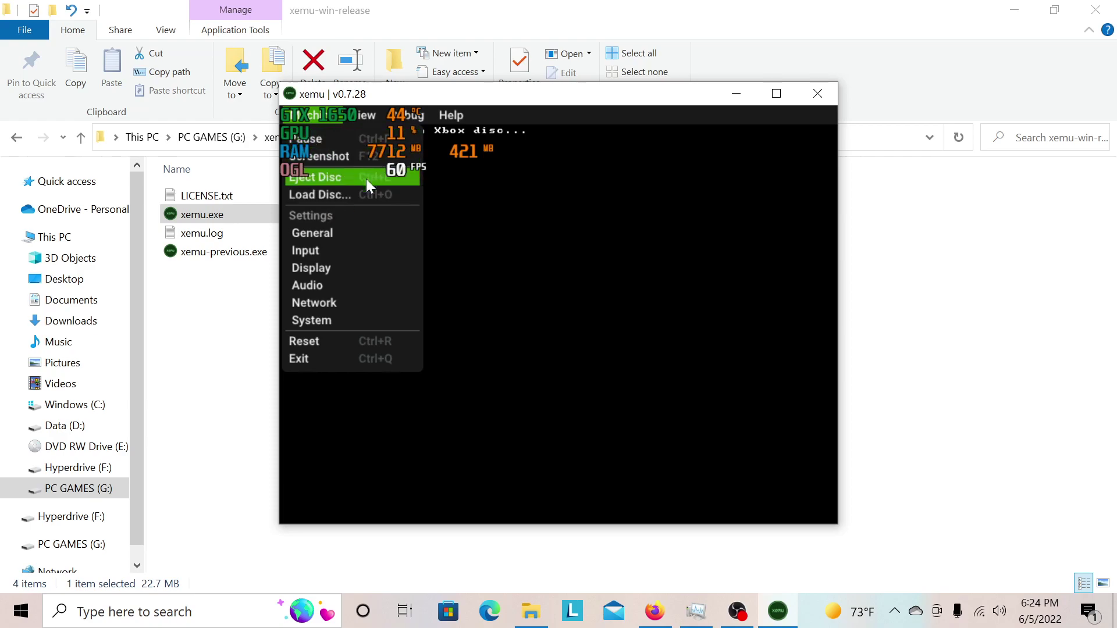
Return File Explorer to the PC GAMES (G:) drive listing and scroll to the top
click(17, 138)
scroll(408, 400, up, 20)
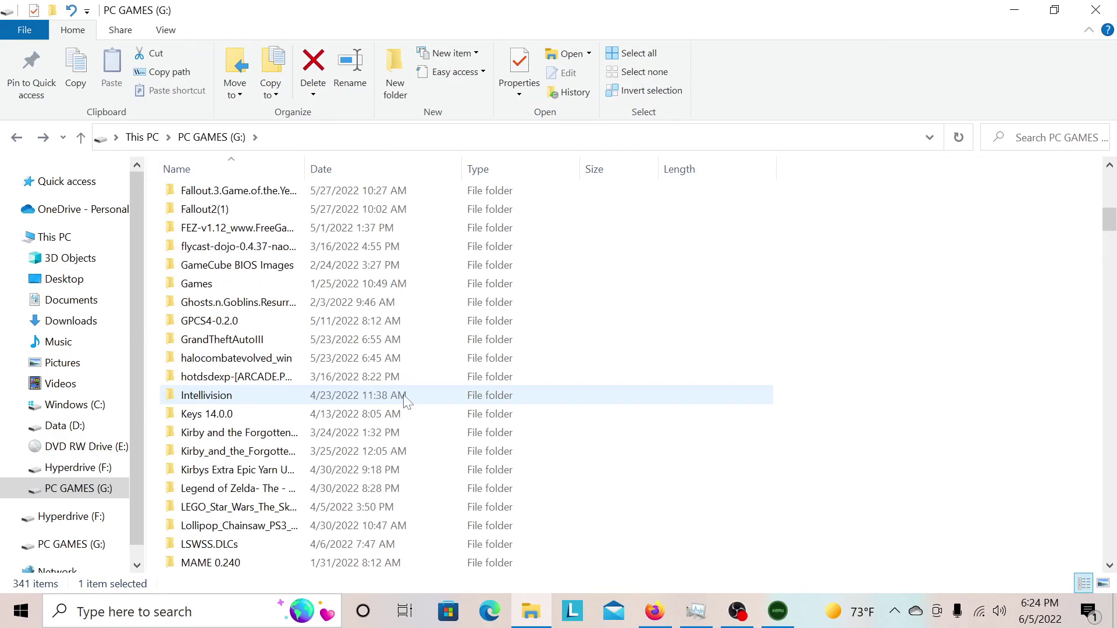
scroll(408, 400, up, 5)
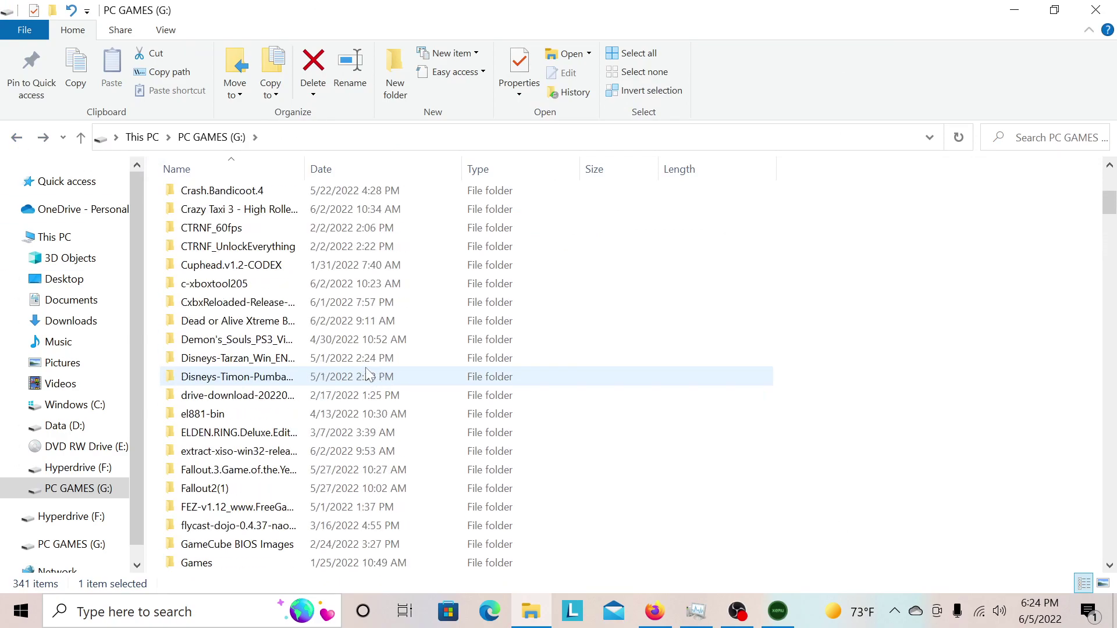
Launch C-XBox Tool.exe from c-xboxtool205\C-XBox Tool 2 and switch to ISO Creation
double_click(263, 282)
double_click(255, 201)
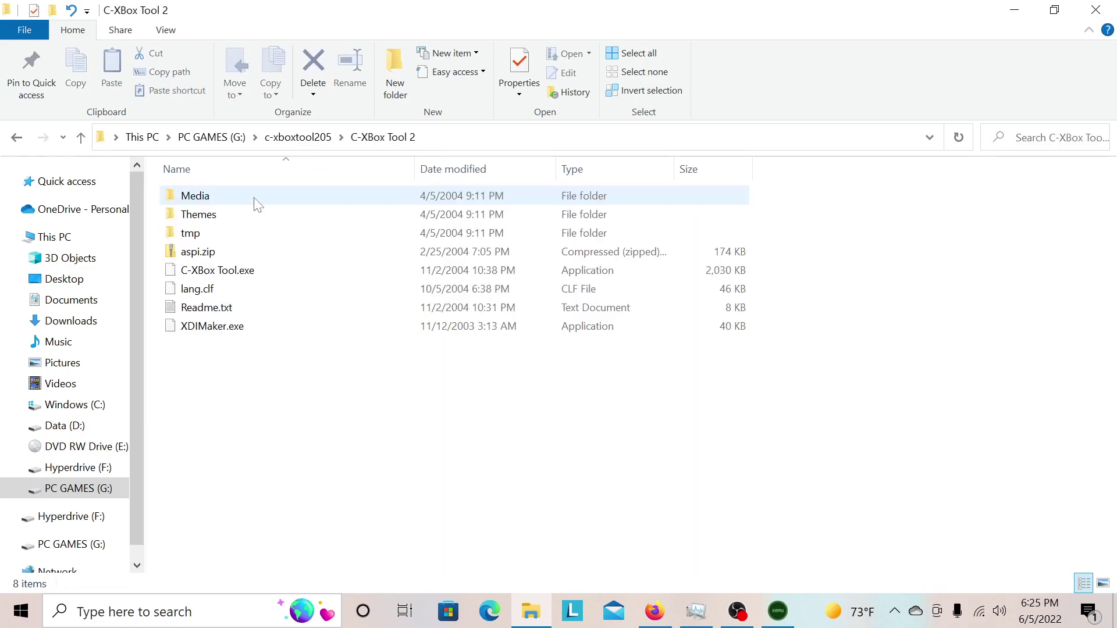
double_click(248, 274)
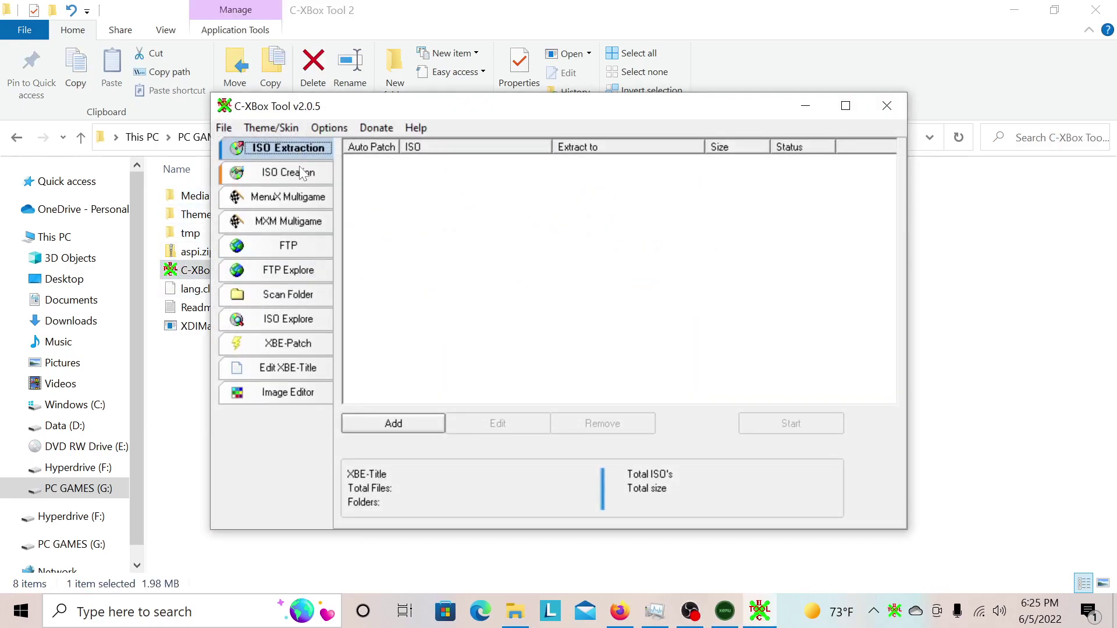
click(299, 170)
Add Data (D:) > Dead or Alive 3 [!] > Dead or Alive 3 as the ISO source folder
click(414, 421)
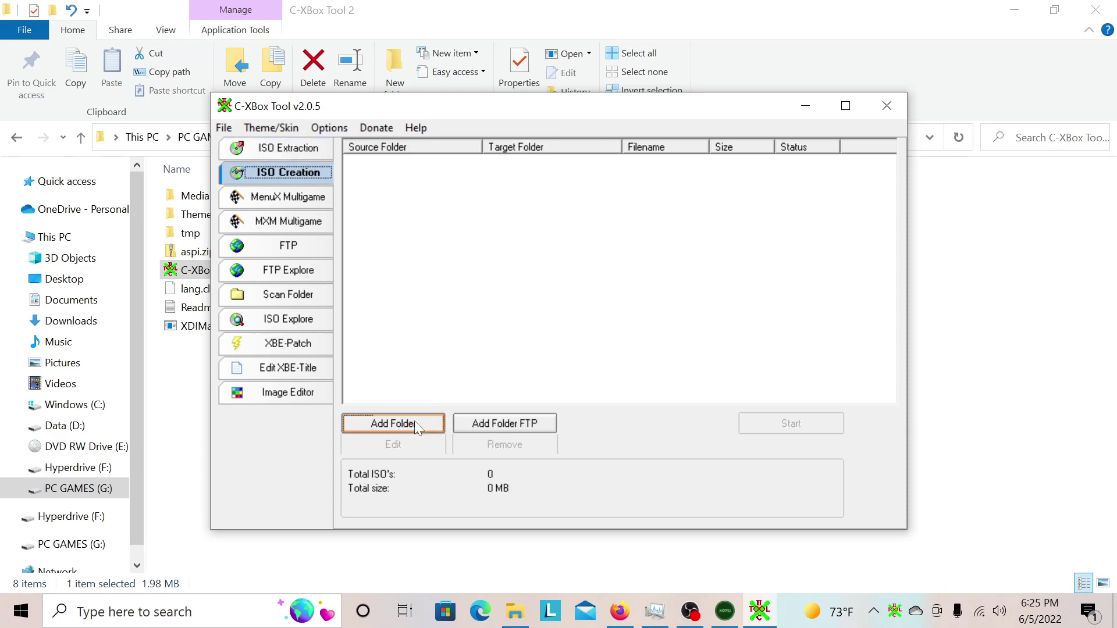
click(745, 265)
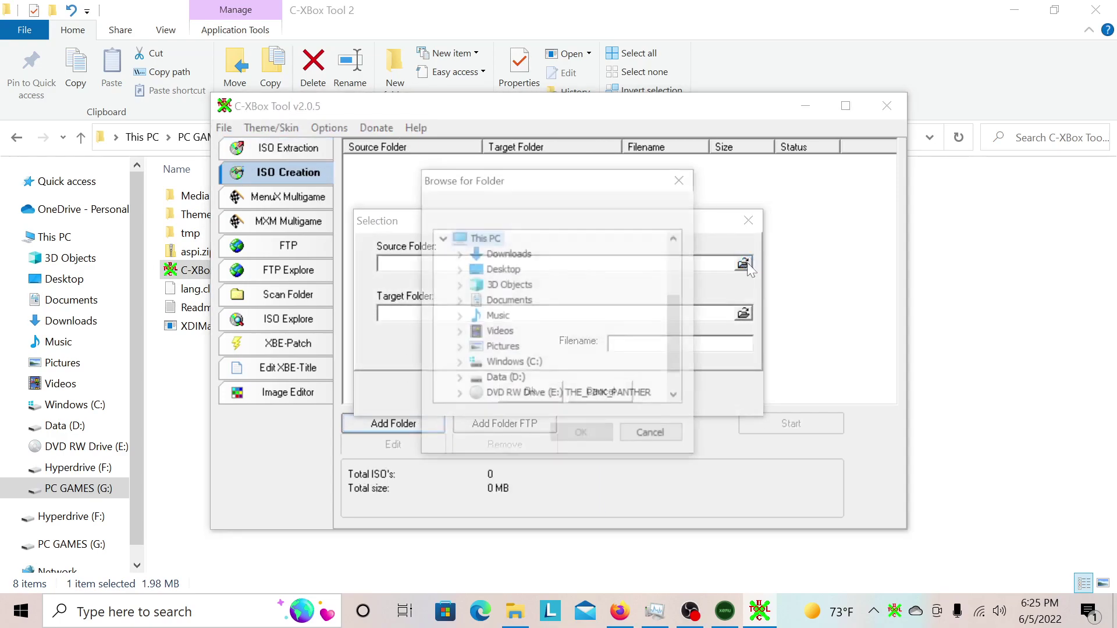
scroll(521, 293, down, 1)
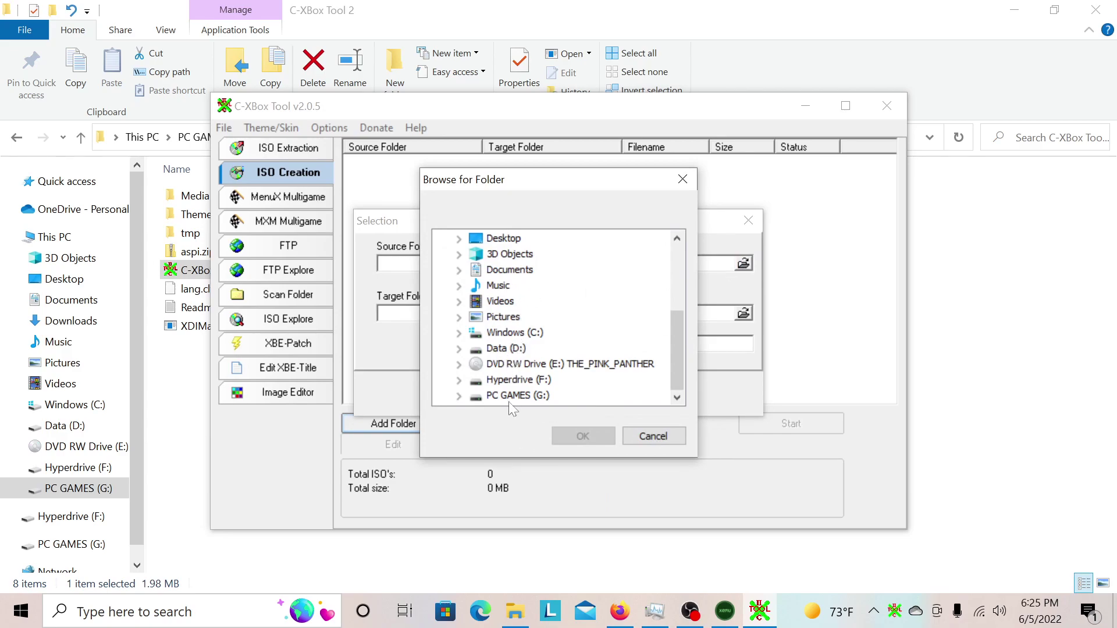
double_click(504, 348)
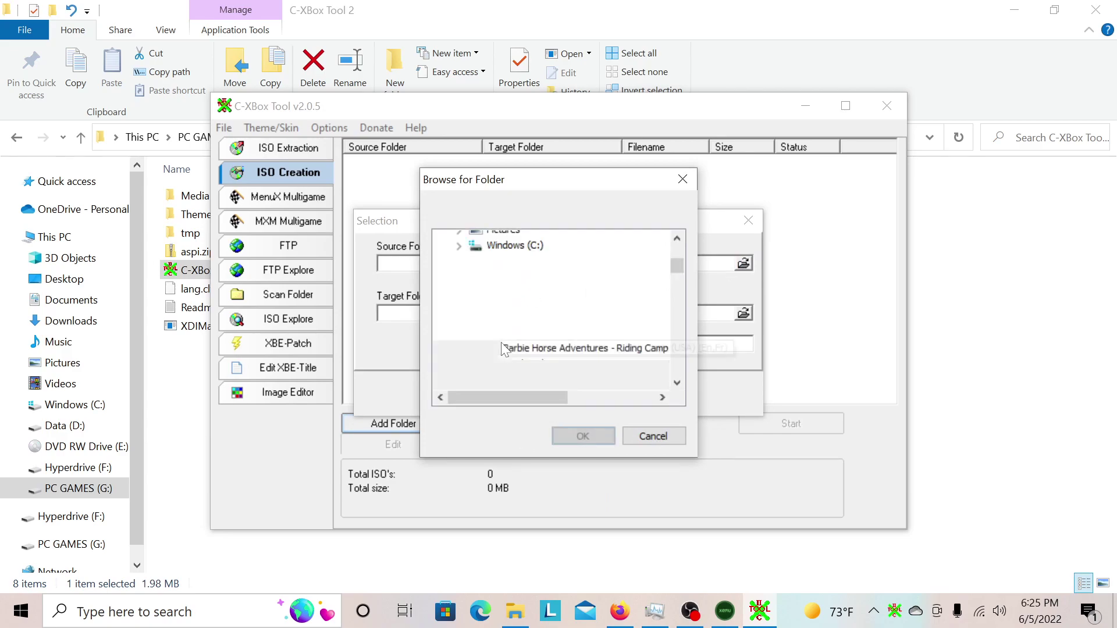
scroll(502, 324, down, 5)
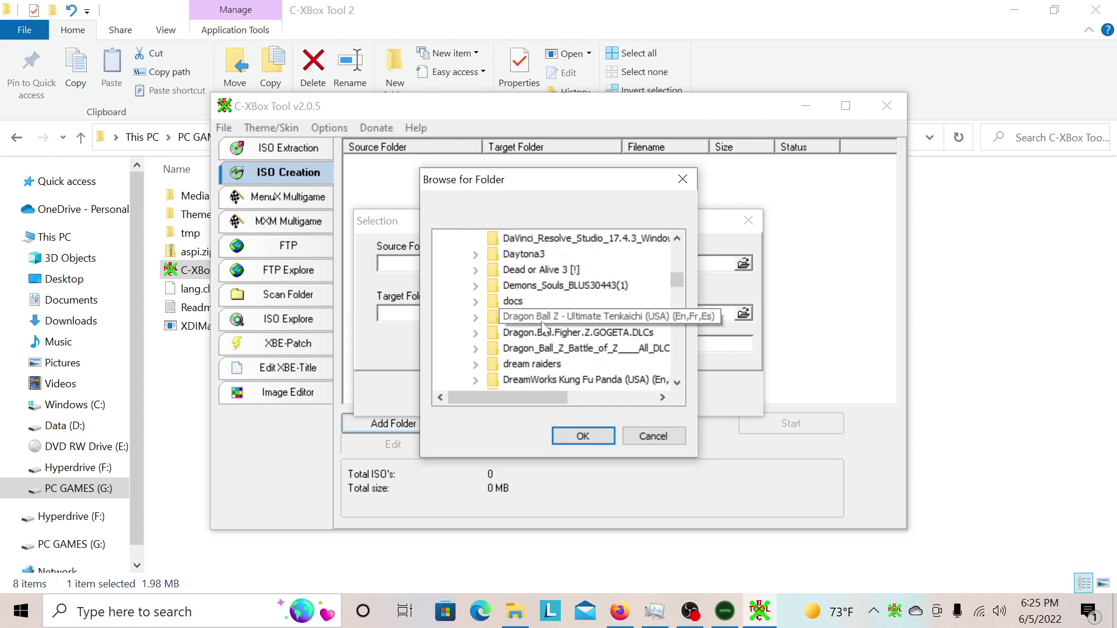
double_click(547, 270)
click(556, 287)
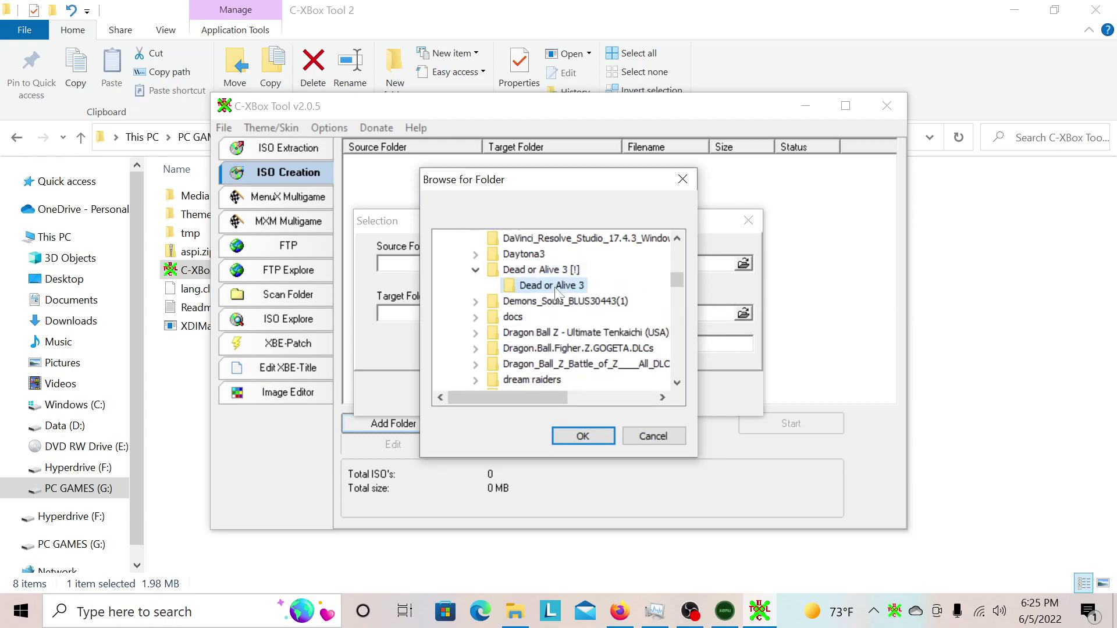
click(583, 436)
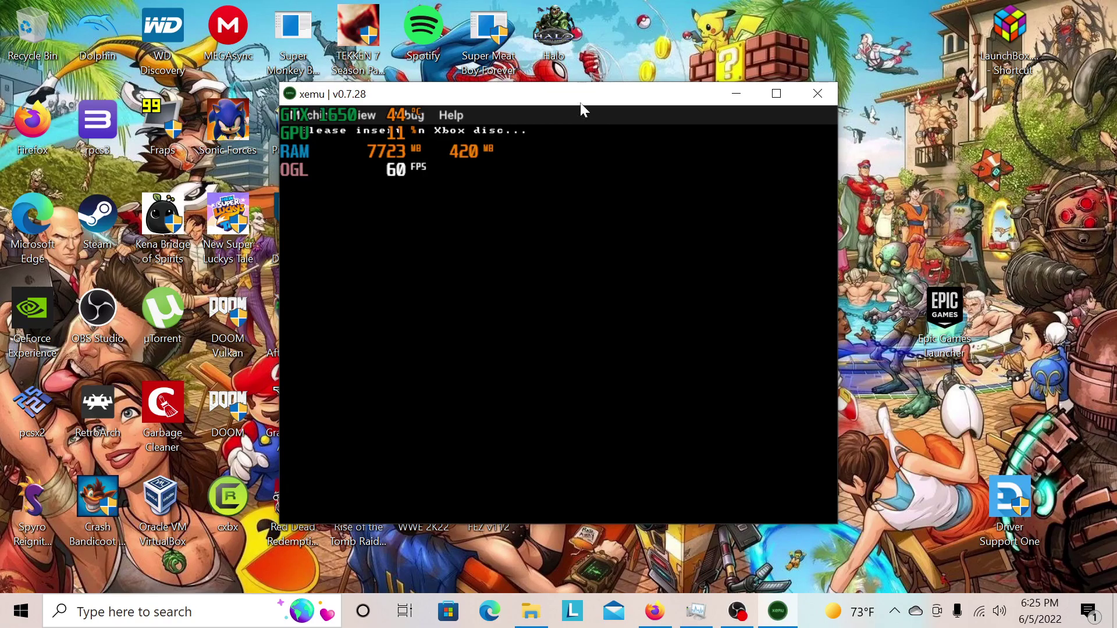
Load the game's .iso from the Xbox ISOs folder through Machine > Load Disc
click(322, 114)
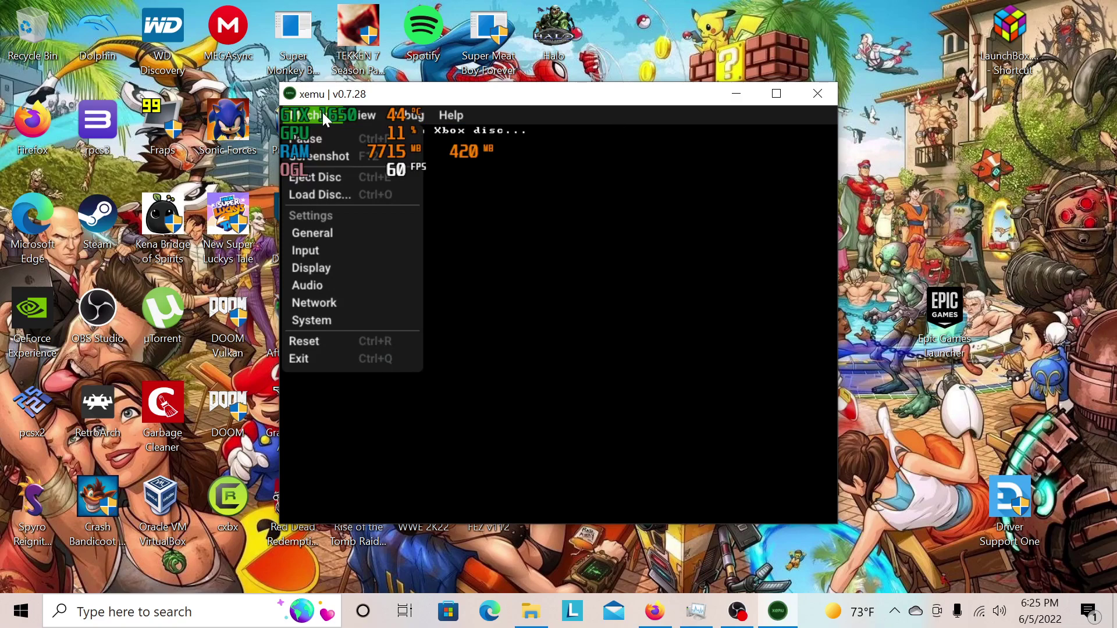
click(326, 187)
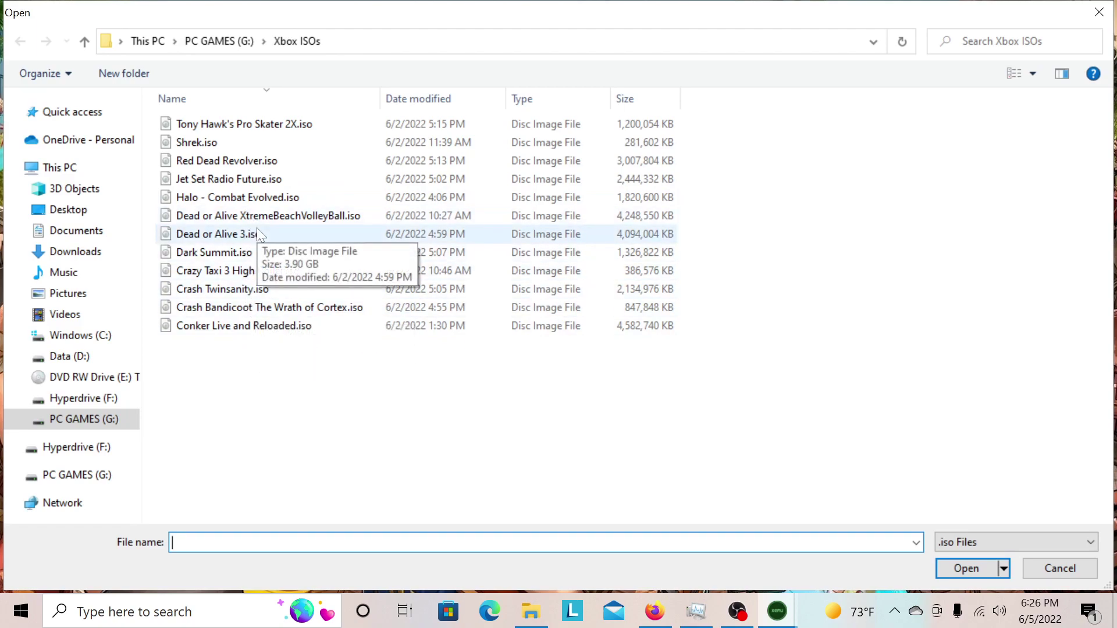
double_click(255, 128)
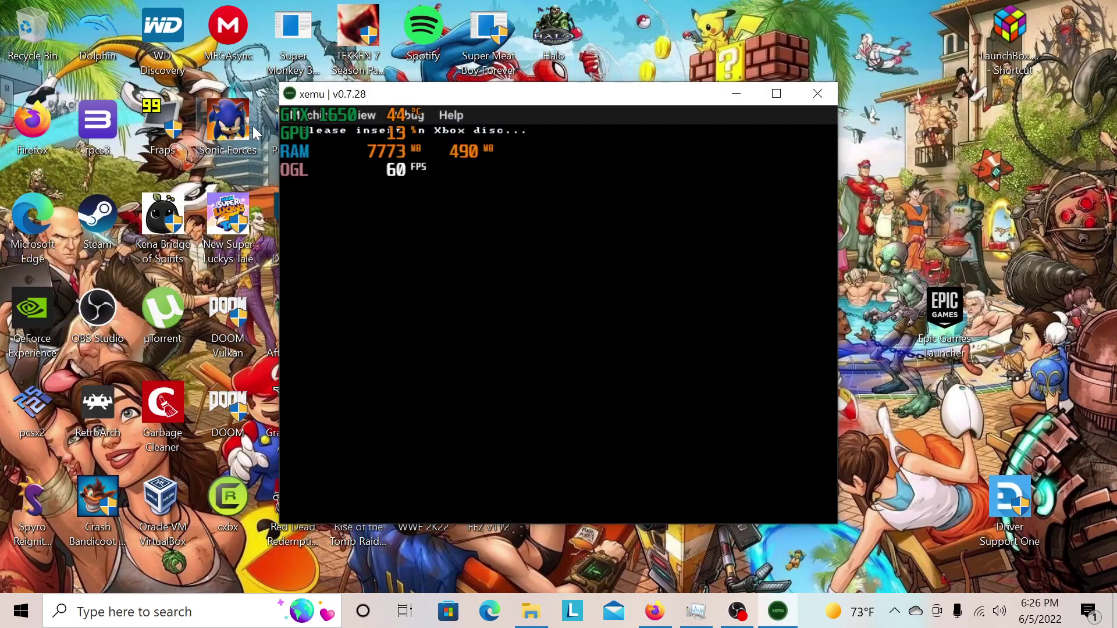
Reset the emulated Xbox to boot the loaded game, then make xemu fullscreen
click(308, 119)
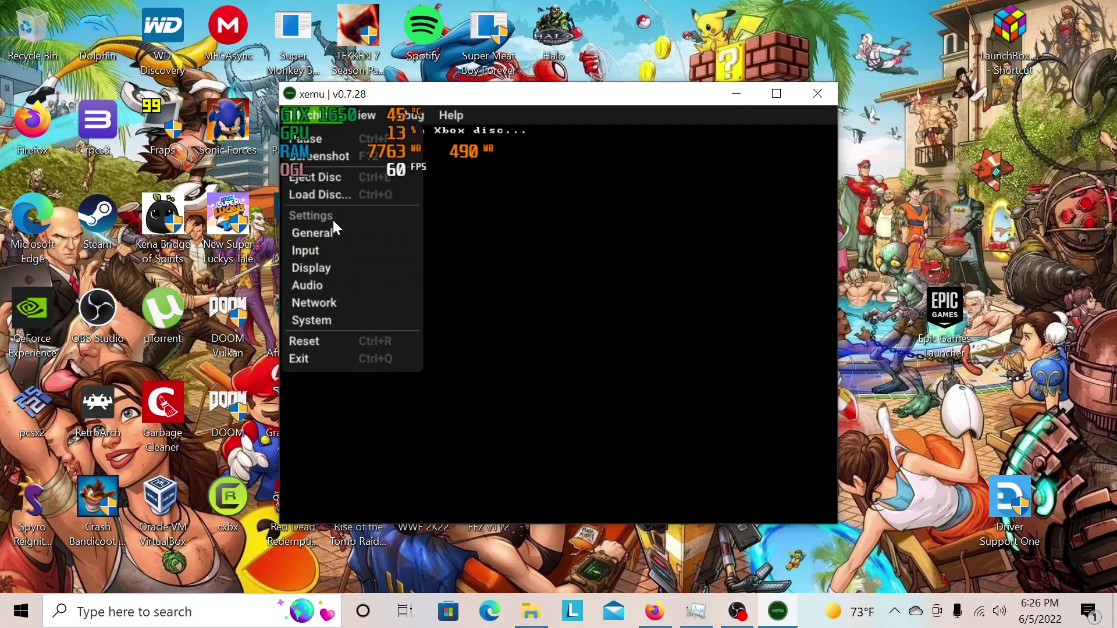
click(316, 344)
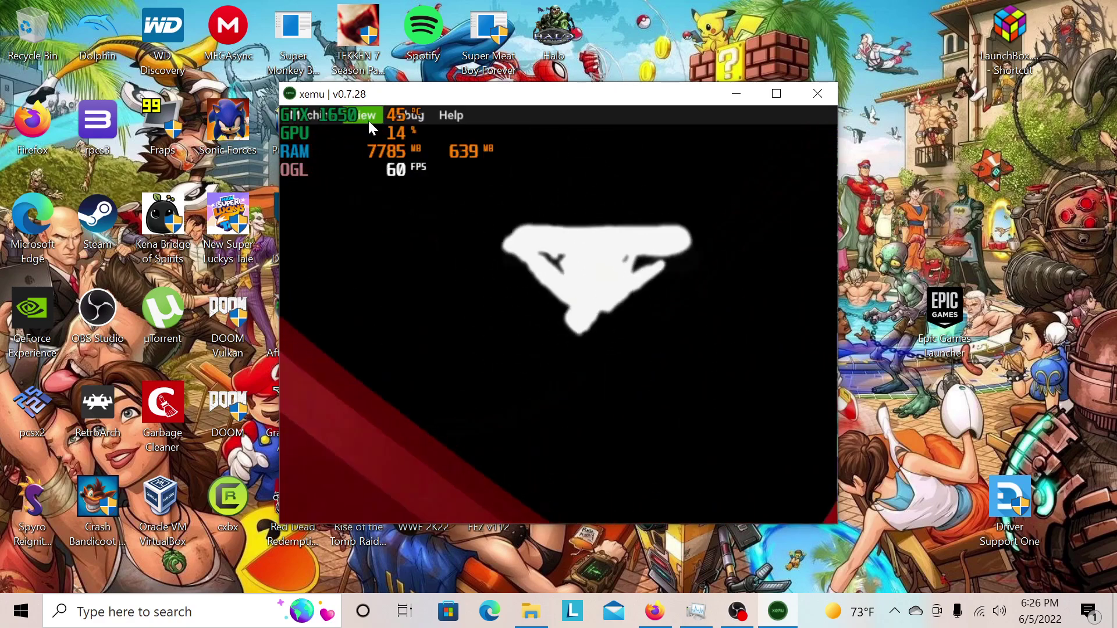
click(363, 115)
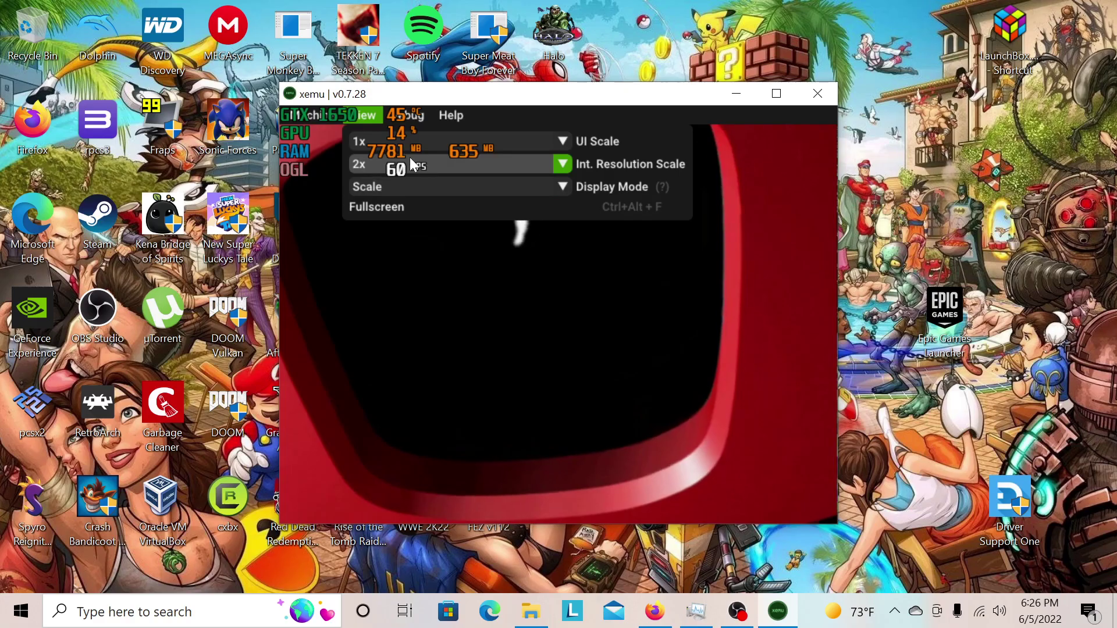
click(375, 206)
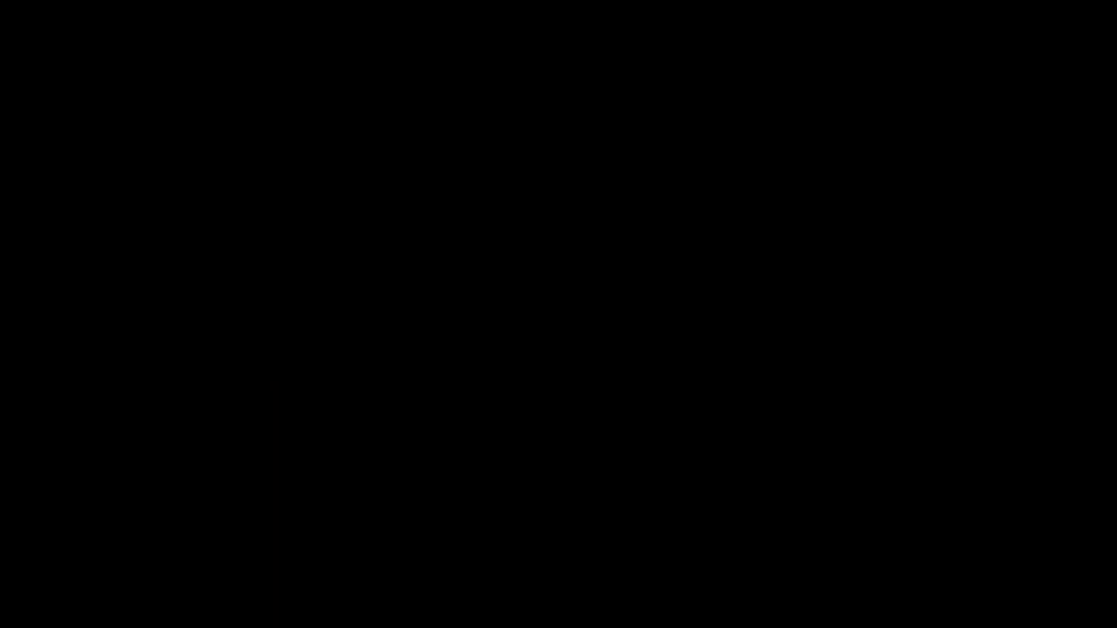